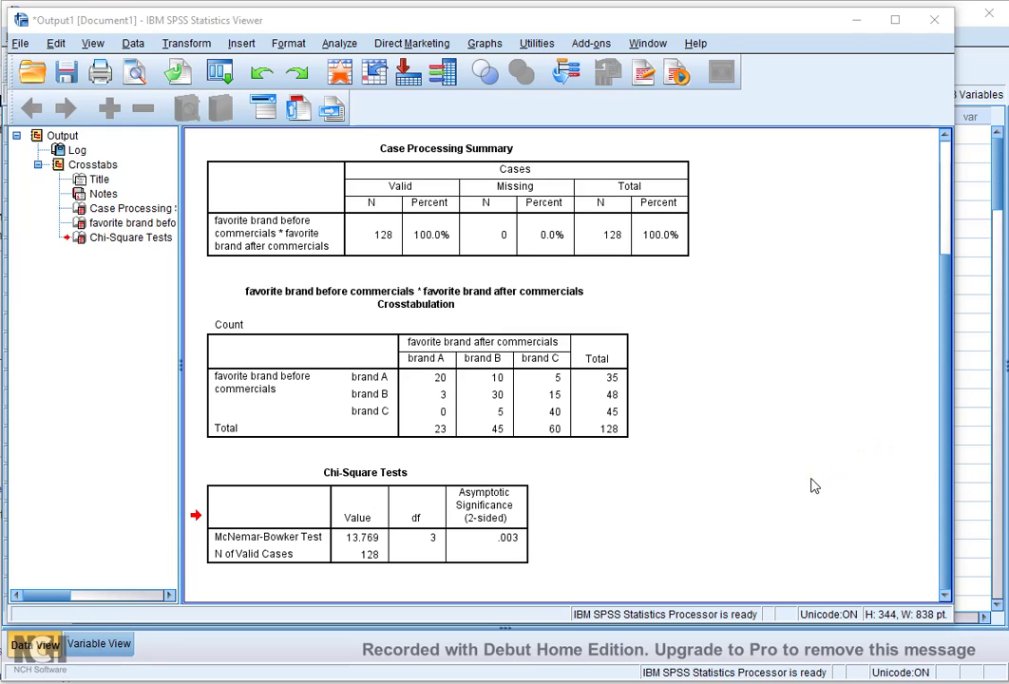
# Review the Chi-Square Tests and brand crosstabulation output, checking the Excel comparison sheet in between.
pyautogui.click(461, 554)
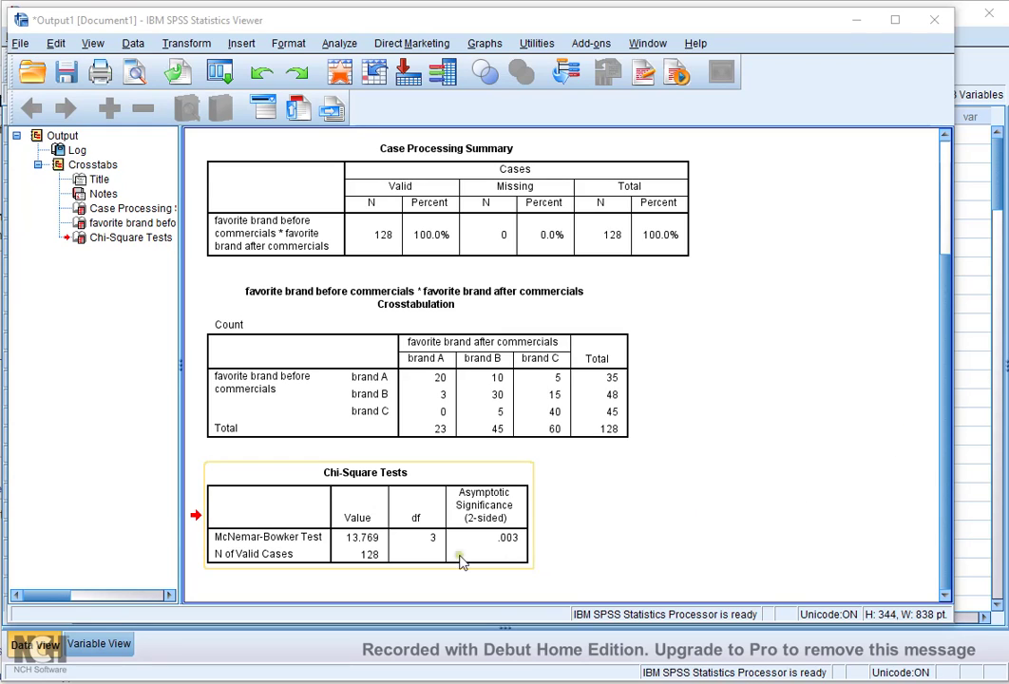
pyautogui.click(486, 378)
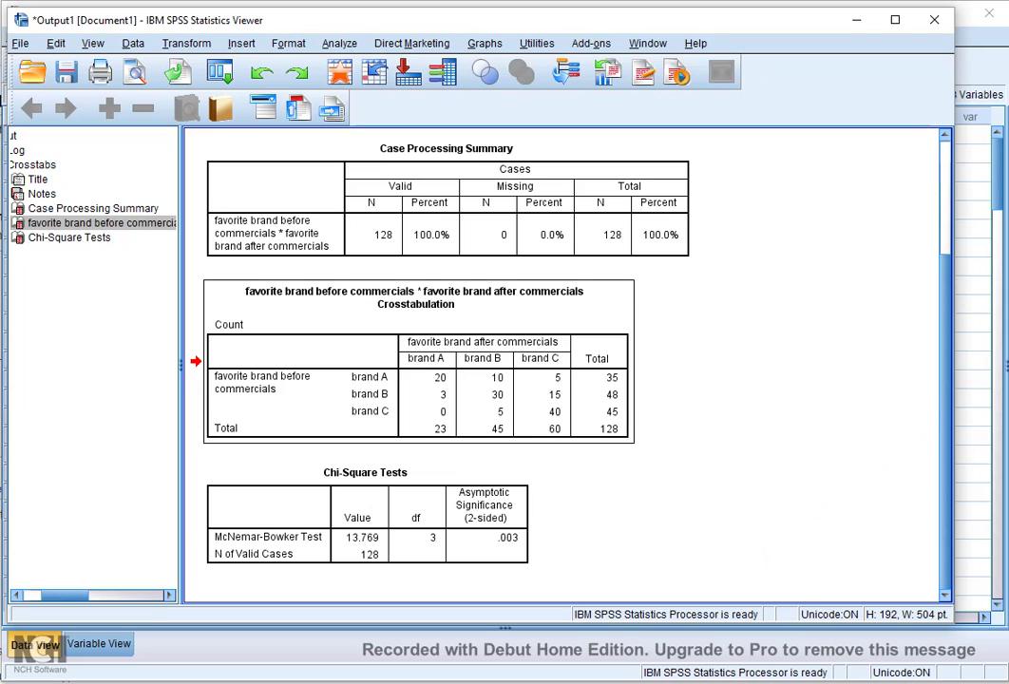
pyautogui.hotkey('alt', 'Tab')
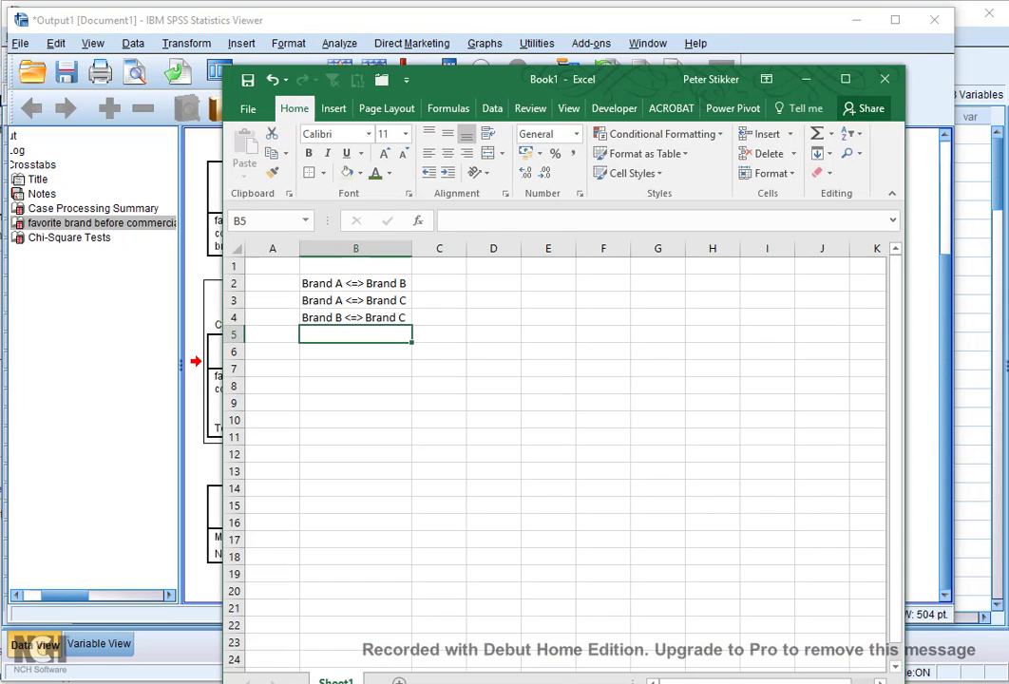
pyautogui.click(392, 23)
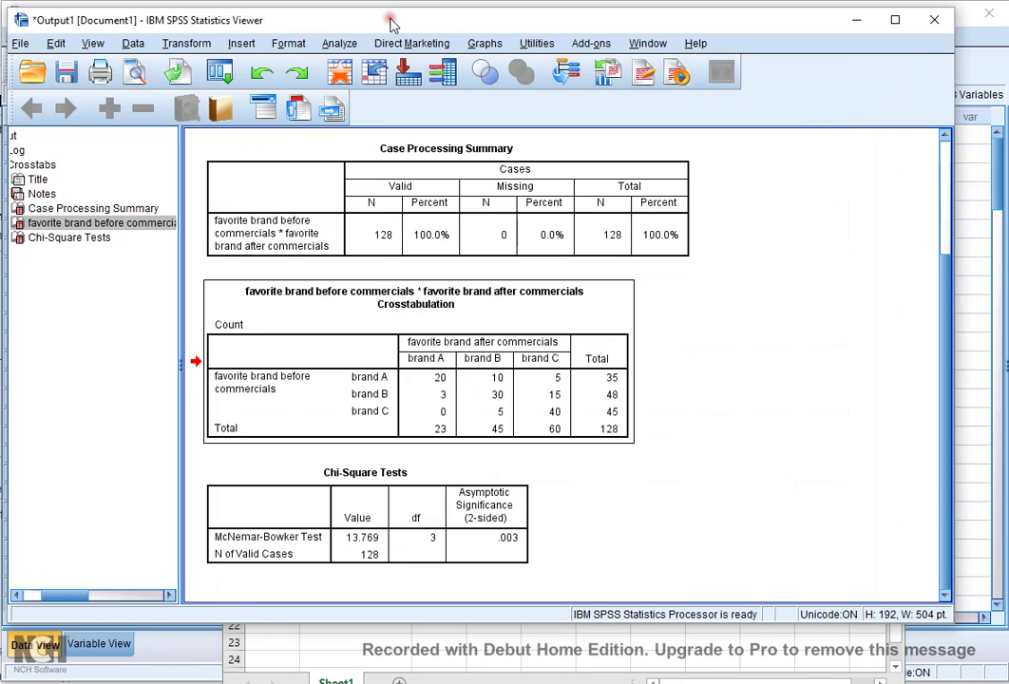
# In Data > Select Cases, choose 'If condition is satisfied' and open the If editor.
pyautogui.click(195, 48)
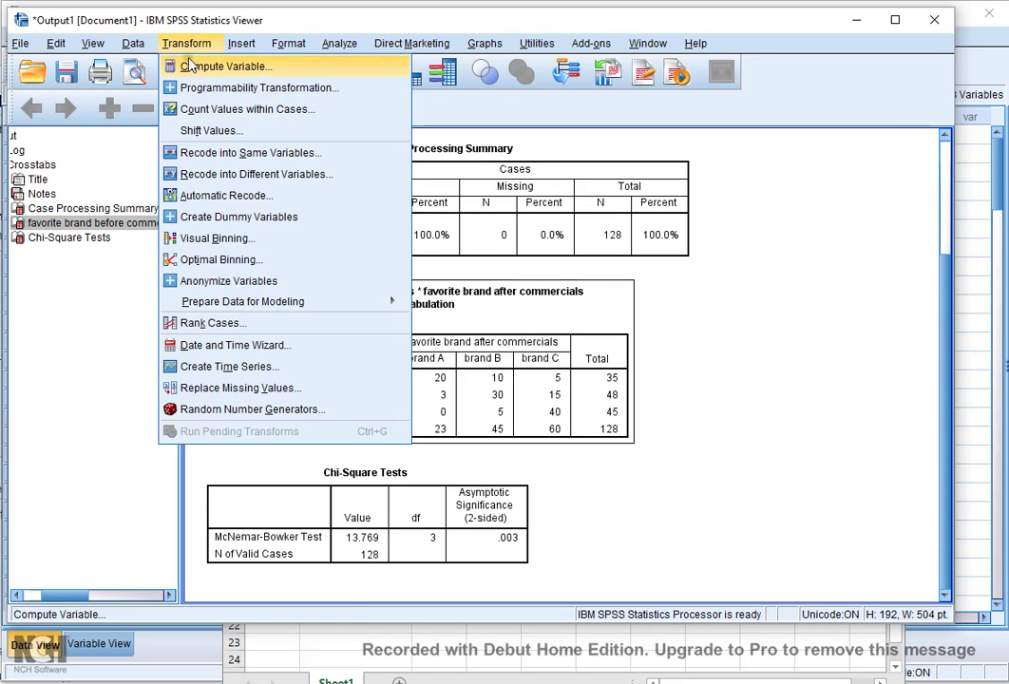
pyautogui.moveTo(139, 50)
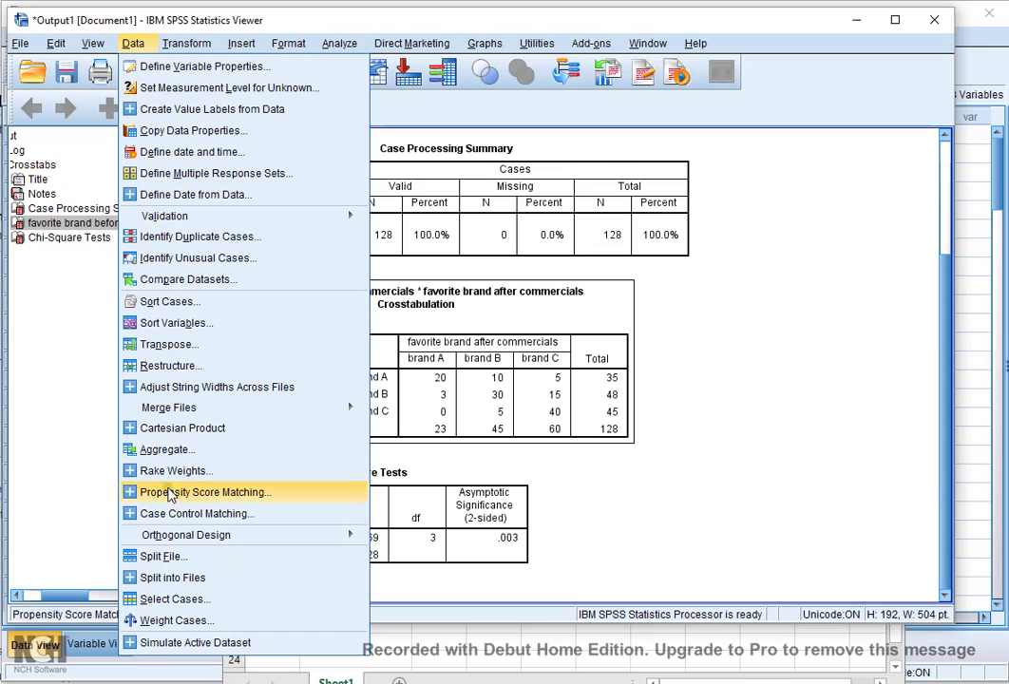
pyautogui.click(176, 600)
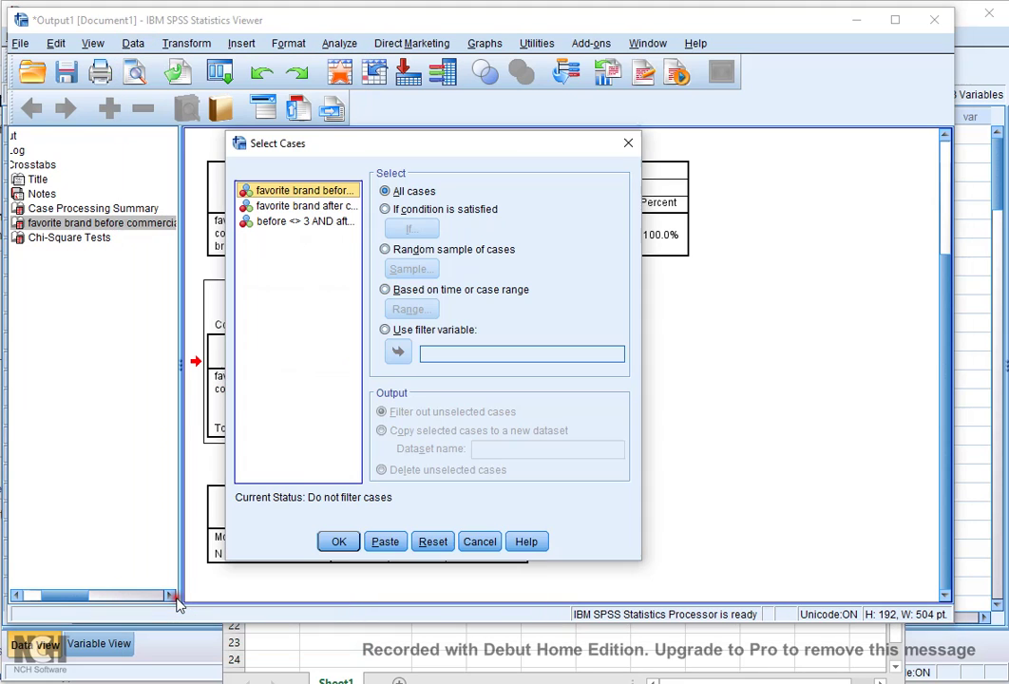
pyautogui.click(385, 209)
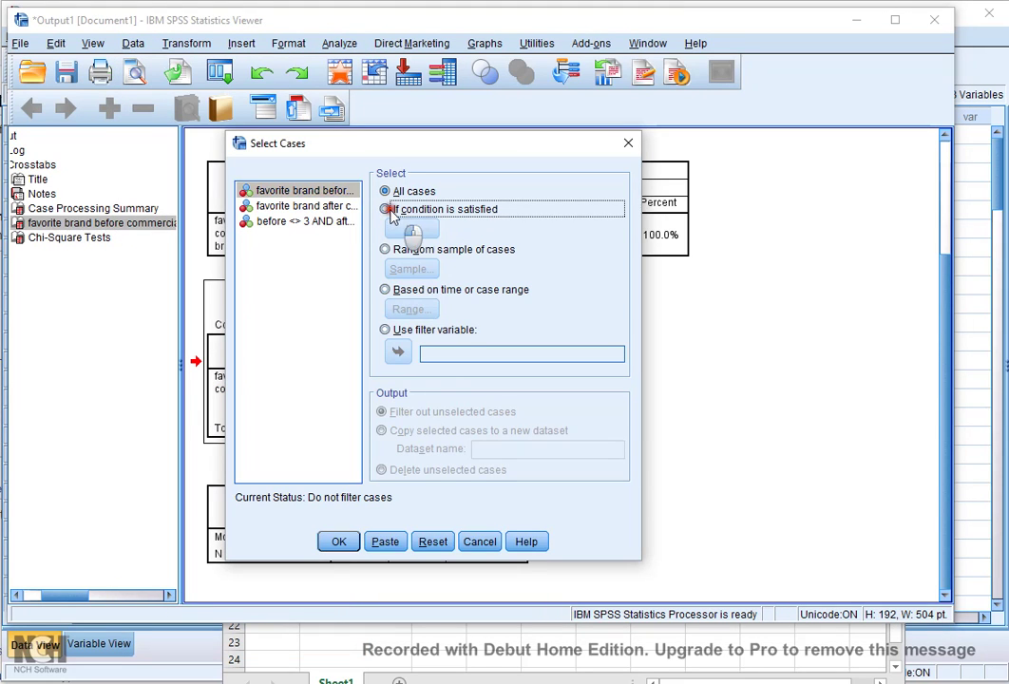
pyautogui.click(421, 233)
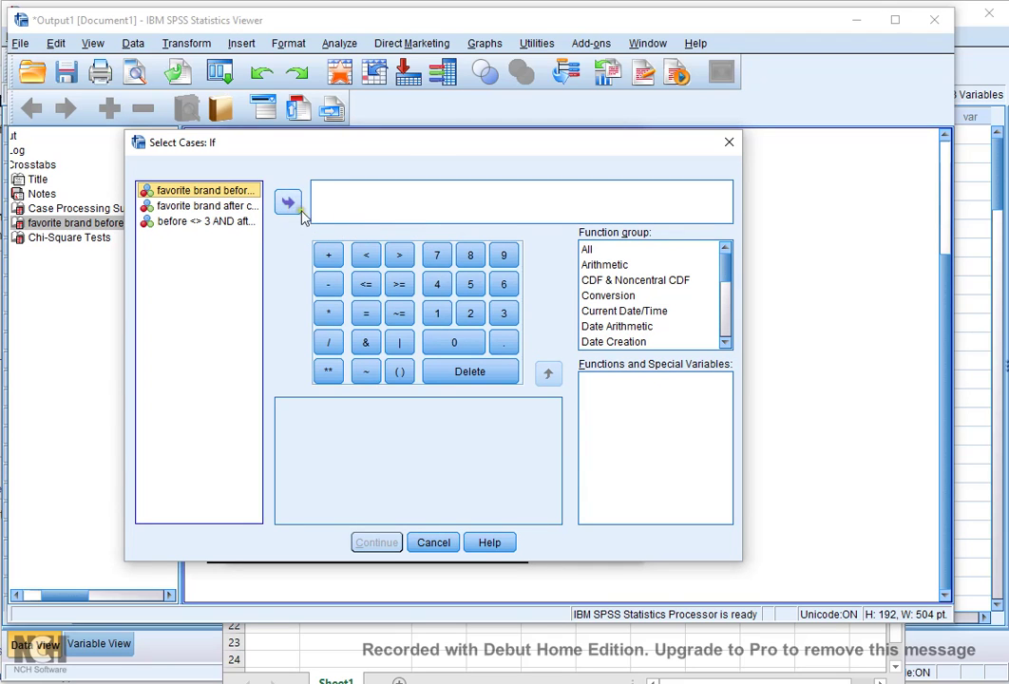
# Enter the comparisons before<>3 and after<>3 into the selection condition, dismissing the incomplete-expression warning.
pyautogui.click(290, 203)
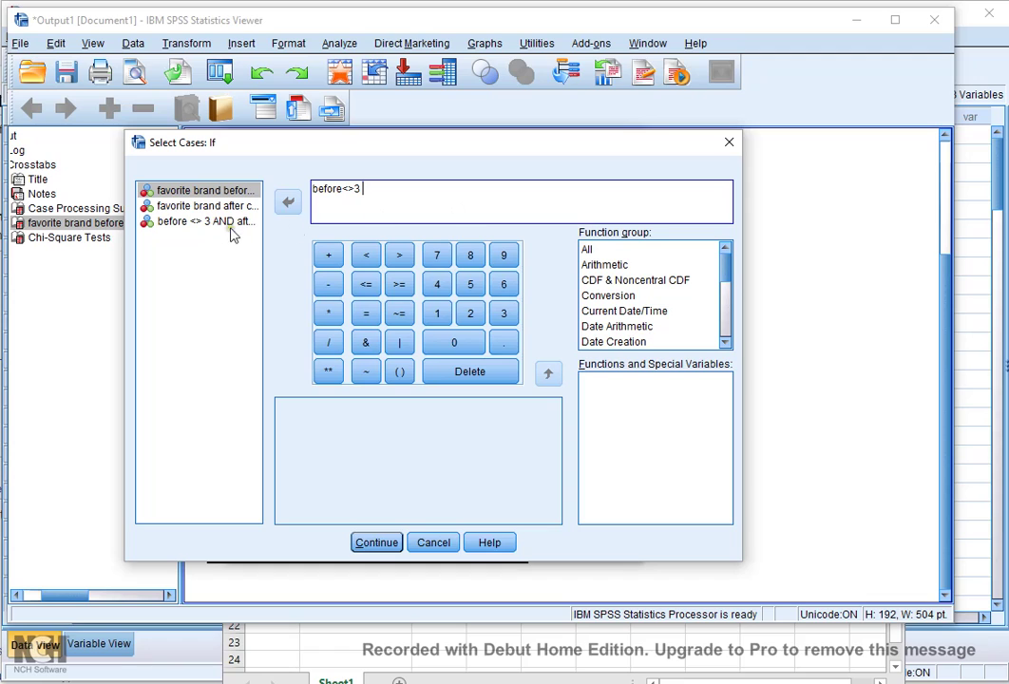
pyautogui.doubleClick(205, 205)
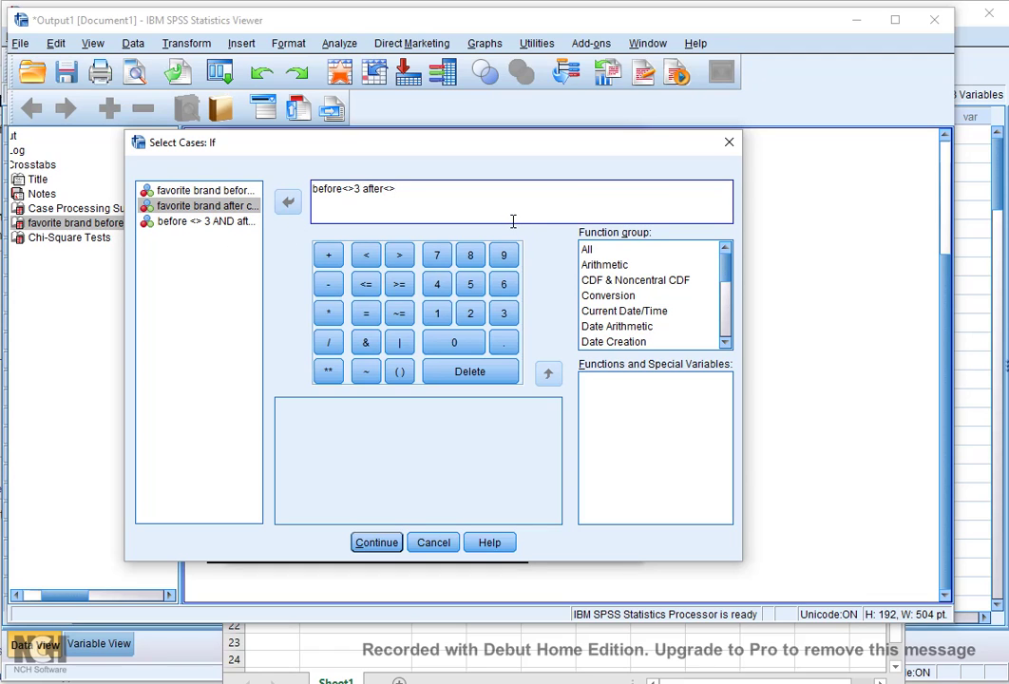
pyautogui.write('<>3')
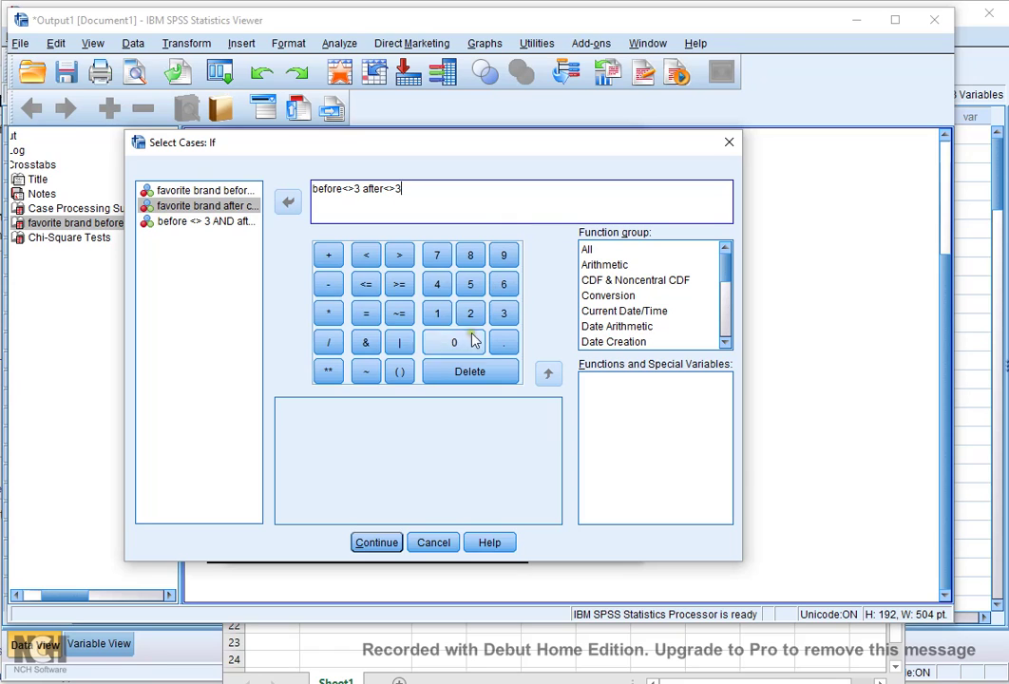
pyautogui.click(387, 546)
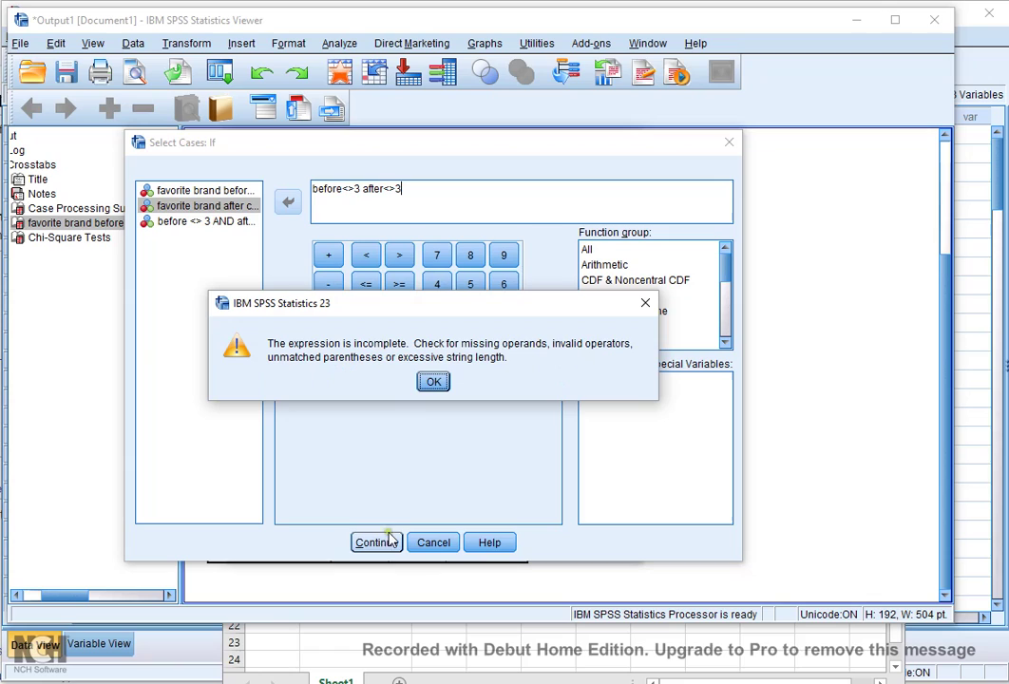
pyautogui.click(437, 388)
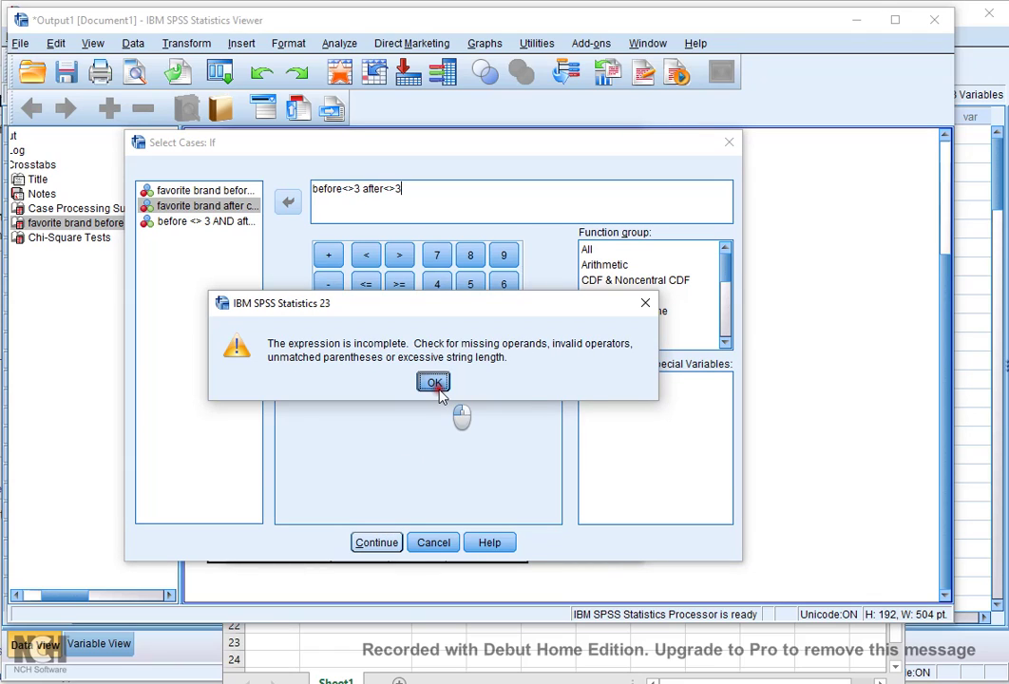
# Insert AND between the comparisons and apply the filter before<>3 AND after<>3.
pyautogui.click(362, 189)
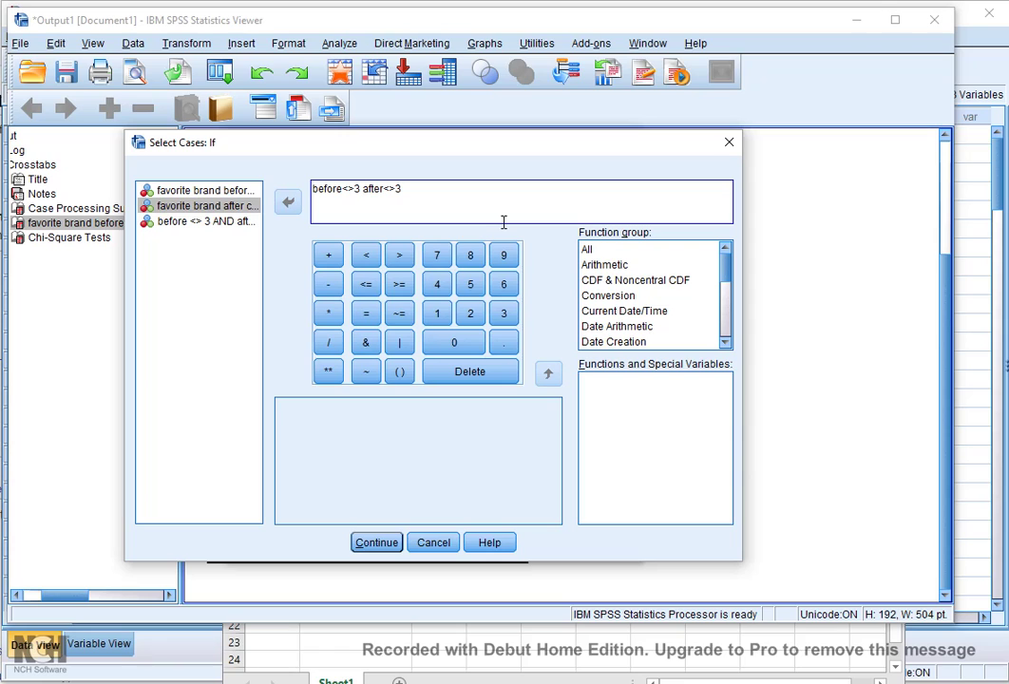
pyautogui.write('AND')
pyautogui.click(377, 542)
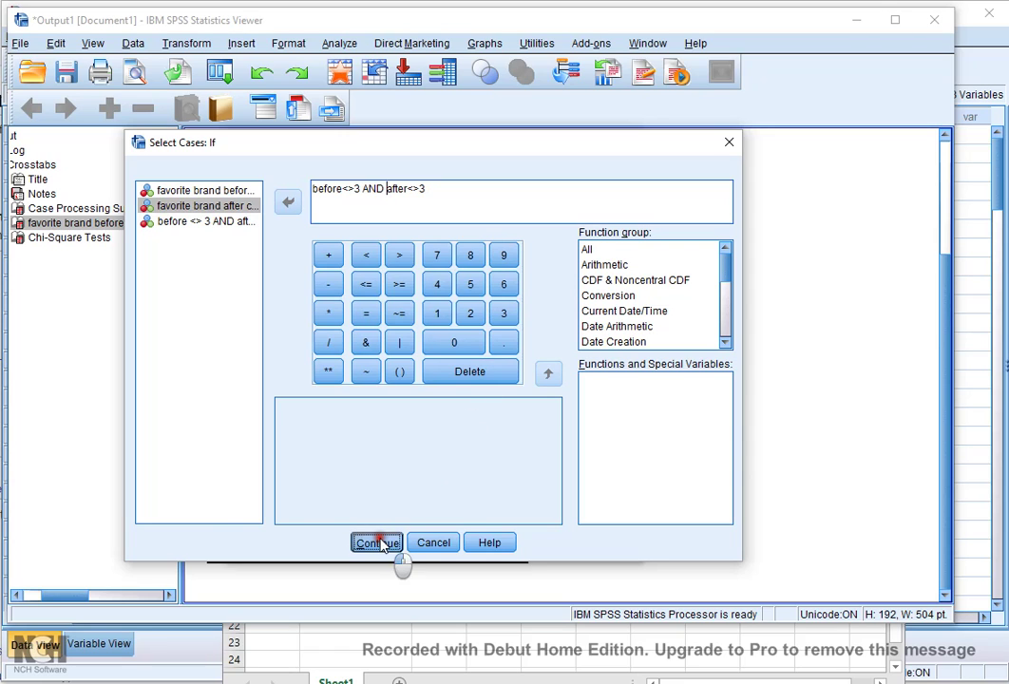
pyautogui.click(340, 542)
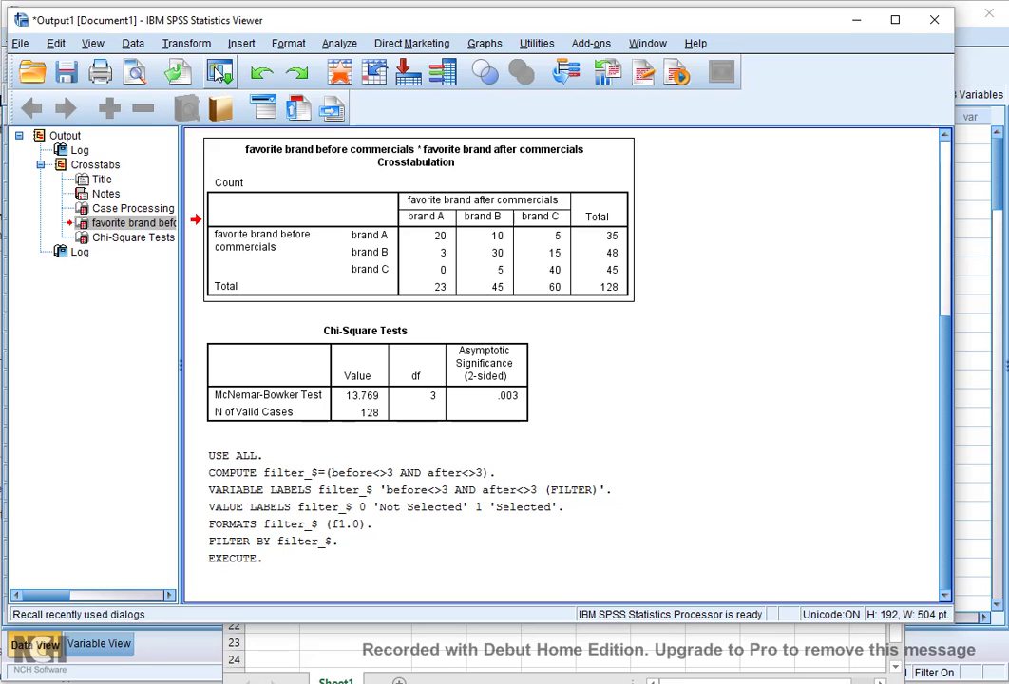
# Run Crosstabs of before by after with the McNemar statistic on the filtered cases, giving p = .092.
pyautogui.click(339, 43)
pyautogui.moveTo(427, 85)
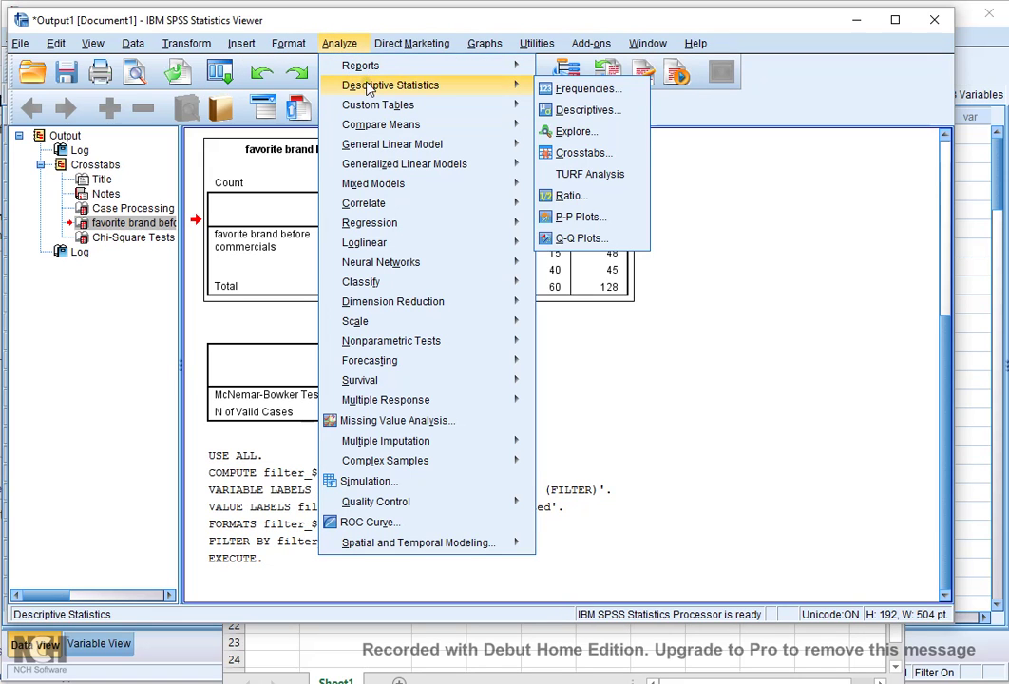
pyautogui.click(578, 153)
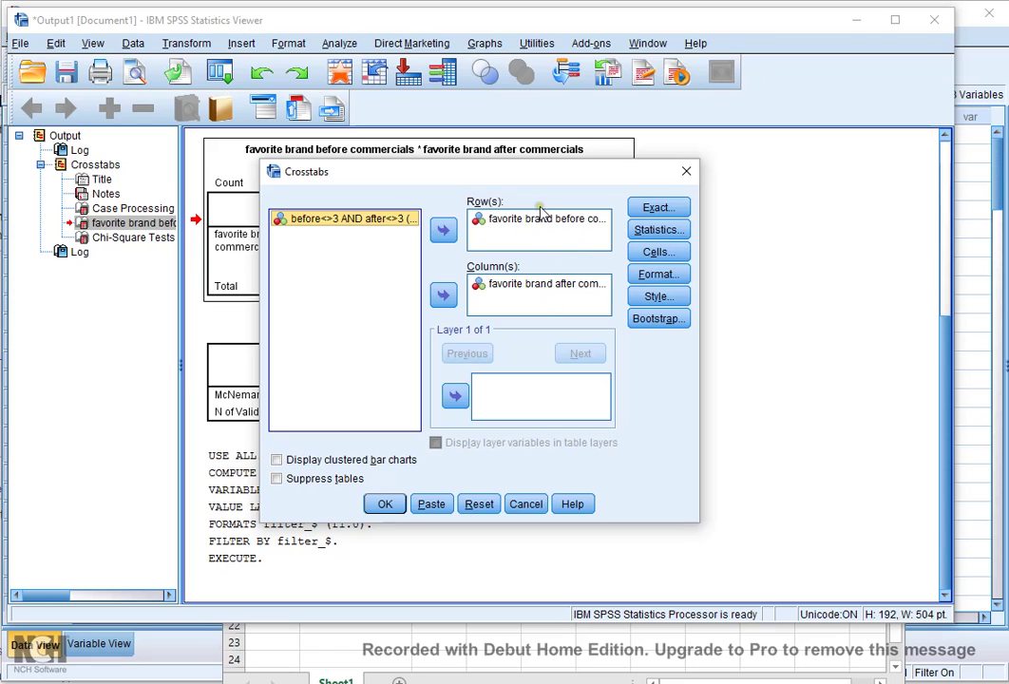
pyautogui.click(650, 232)
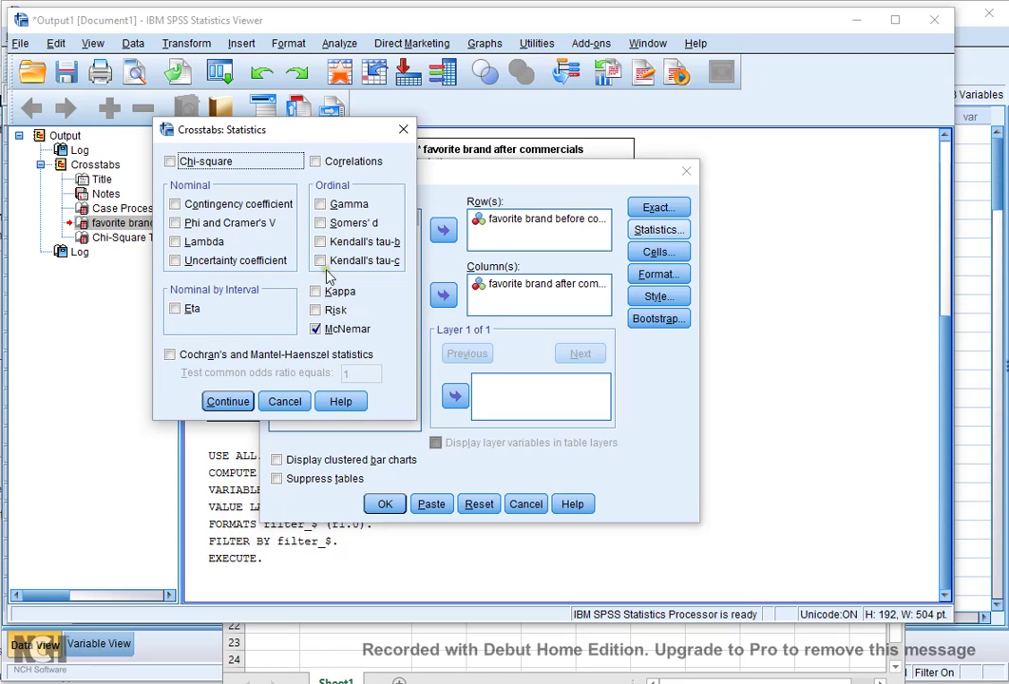
pyautogui.click(227, 402)
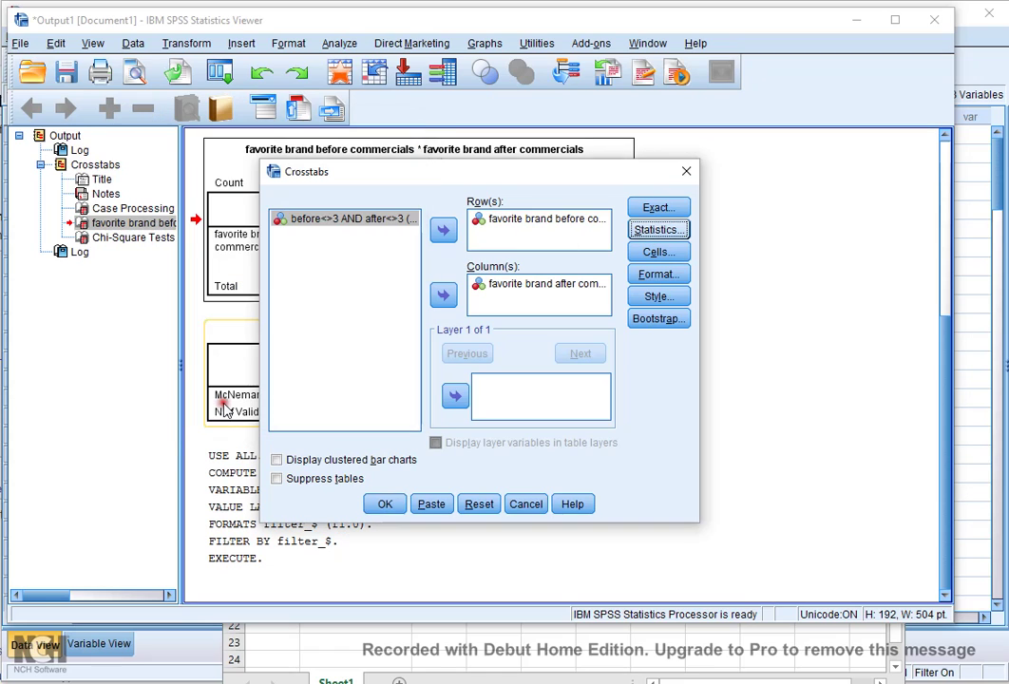
pyautogui.click(384, 504)
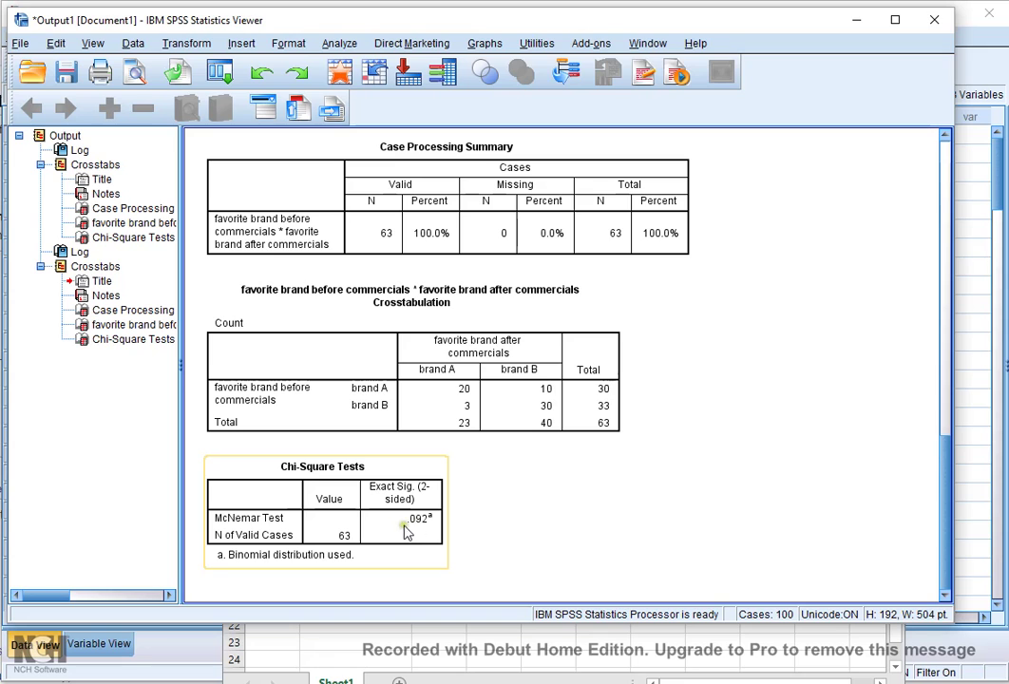
# Enter 0,092 in Excel cell C2 for Brand A <=> Brand B and return to SPSS.
pyautogui.click(511, 664)
pyautogui.click(449, 283)
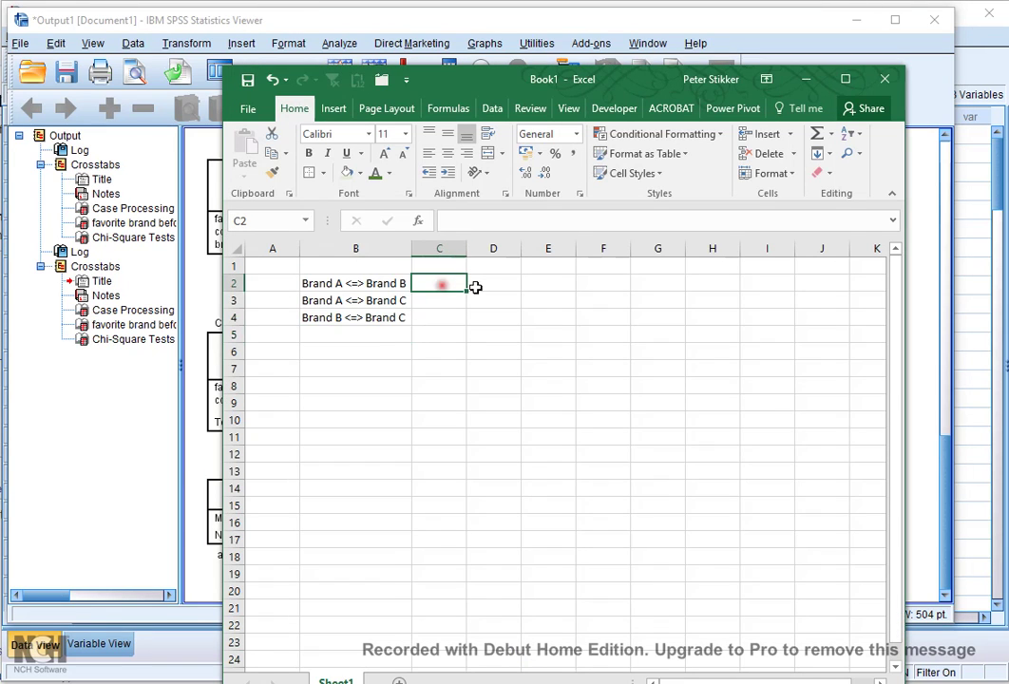
pyautogui.write(',092')
pyautogui.press('Return')
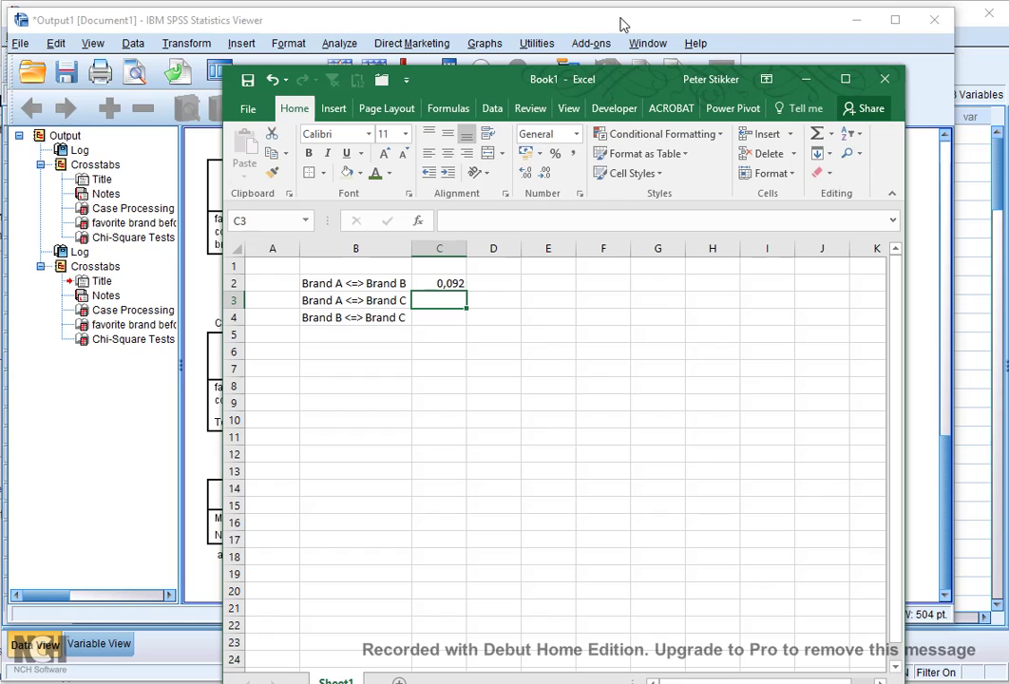
pyautogui.click(623, 24)
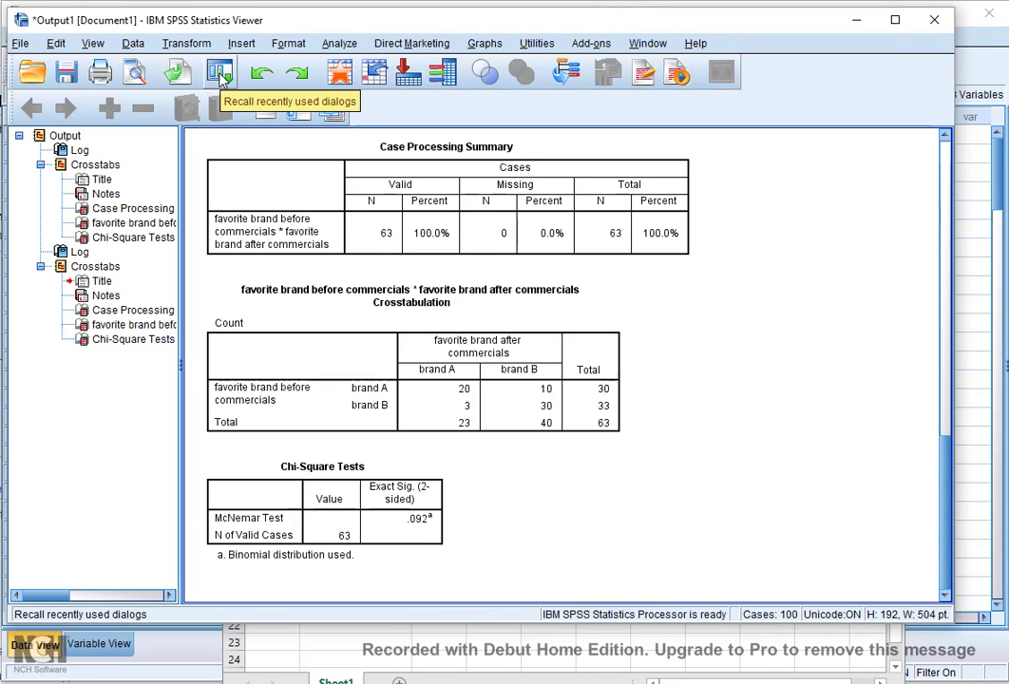
# Recall Select Cases, replace both 3s in the condition with 2, and apply the filter.
pyautogui.click(220, 76)
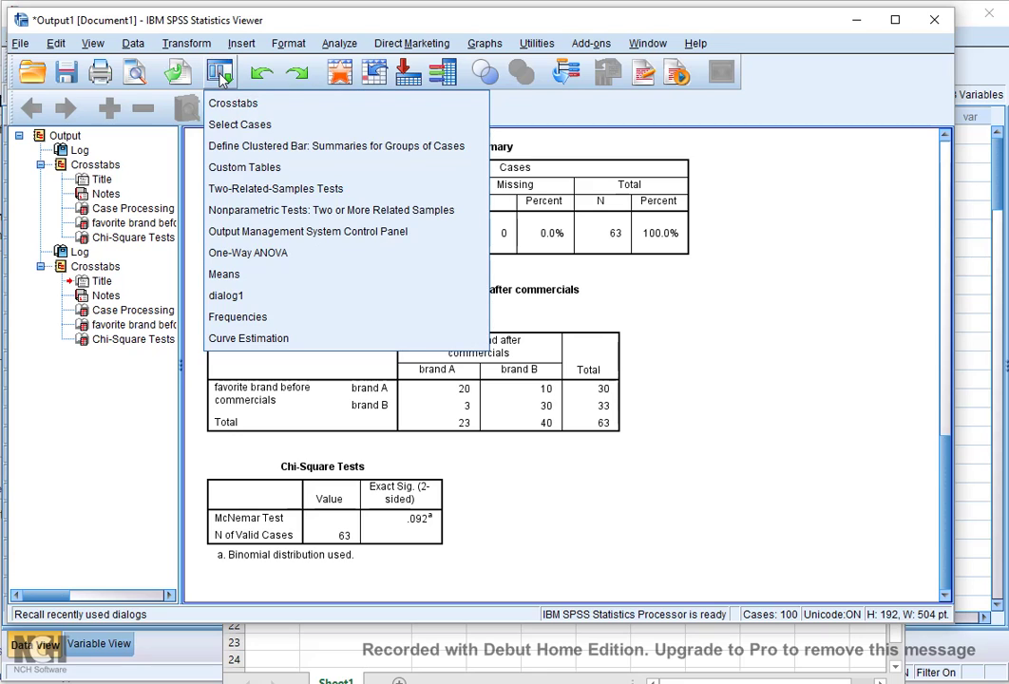
pyautogui.click(240, 124)
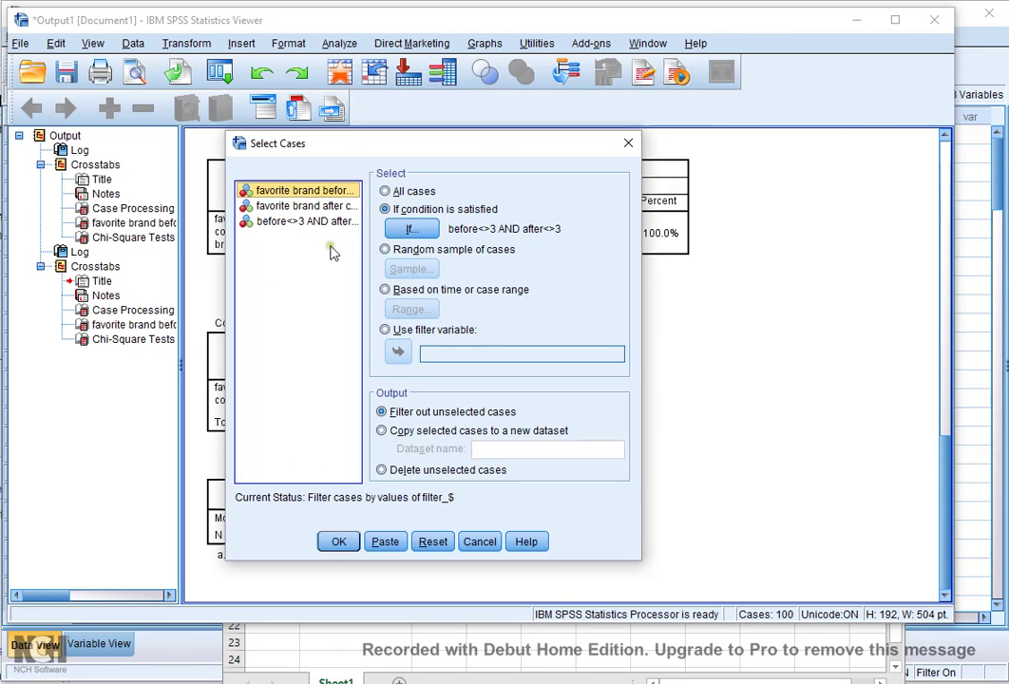
pyautogui.click(414, 229)
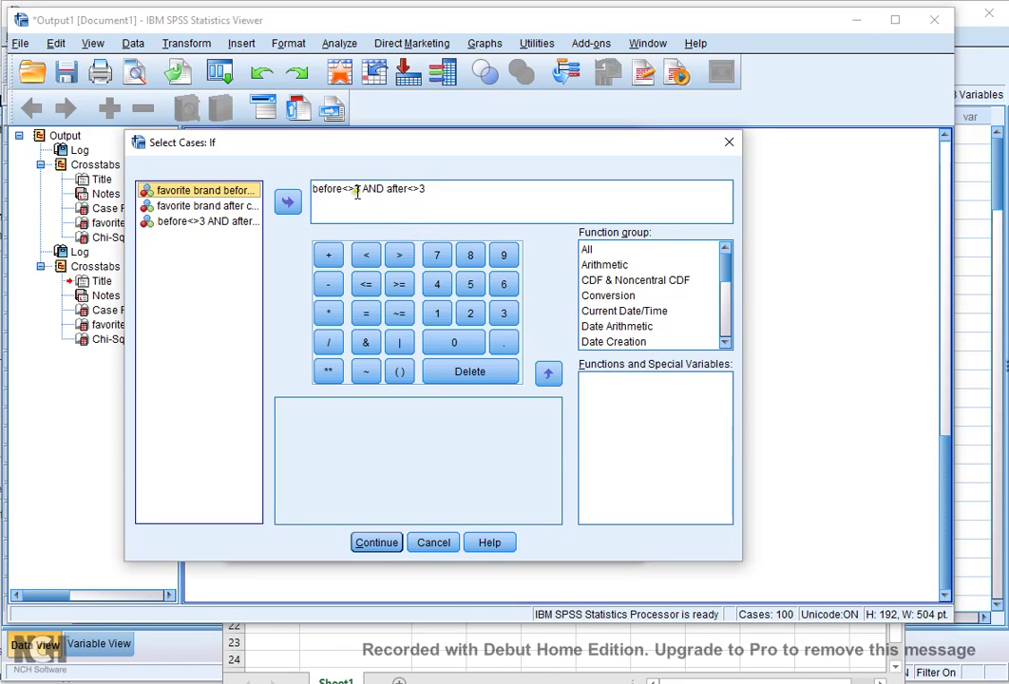
pyautogui.doubleClick(357, 190)
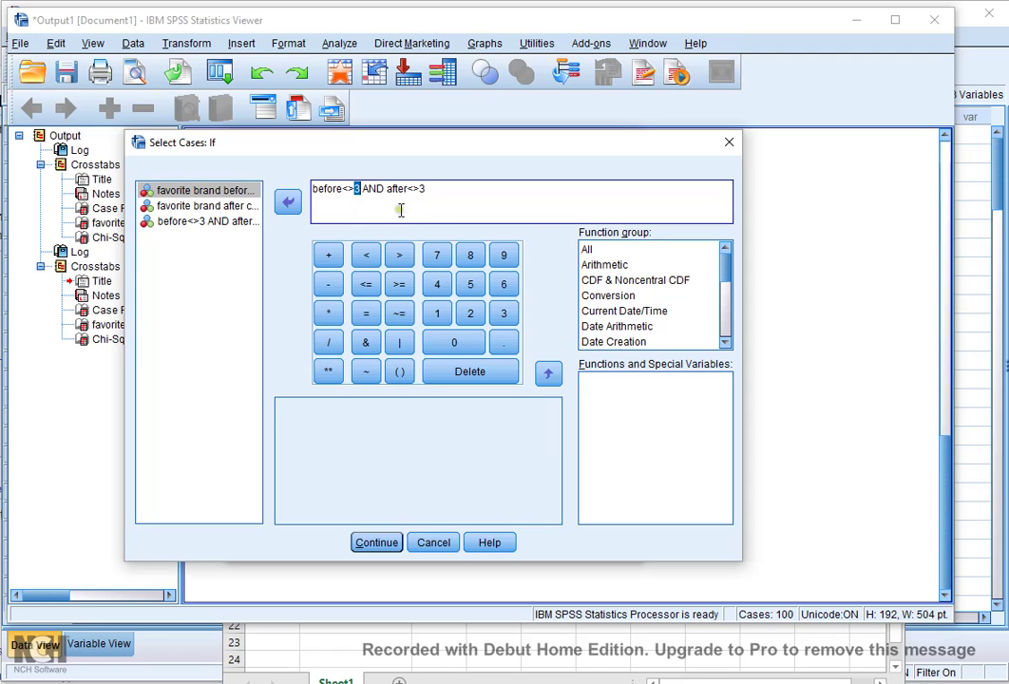
pyautogui.write('2')
pyautogui.doubleClick(421, 189)
pyautogui.write('2')
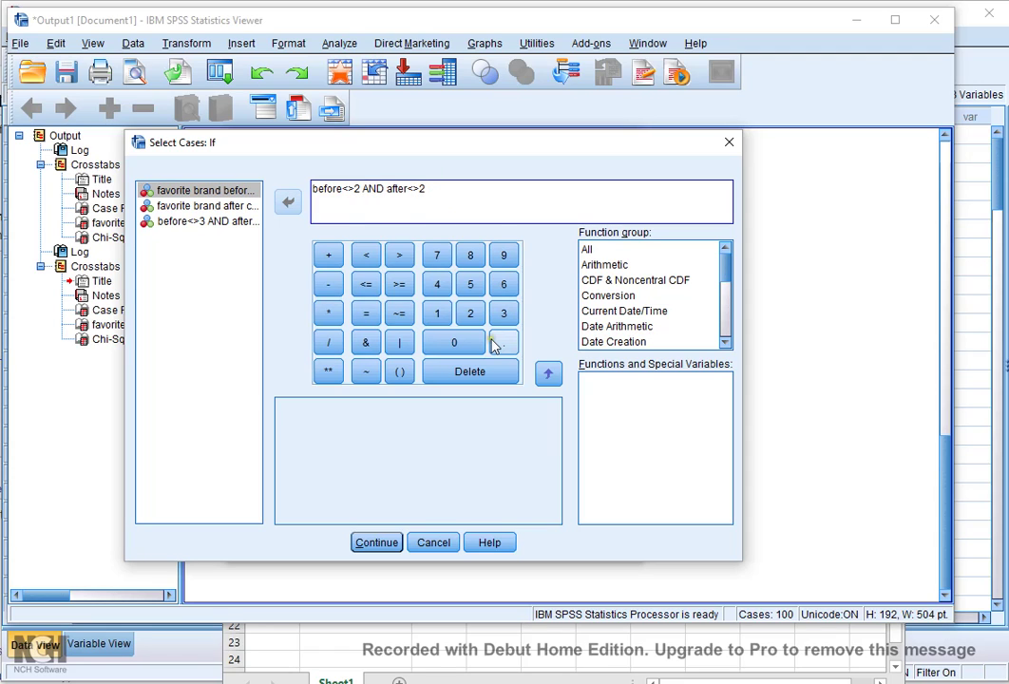
pyautogui.click(378, 543)
pyautogui.click(342, 540)
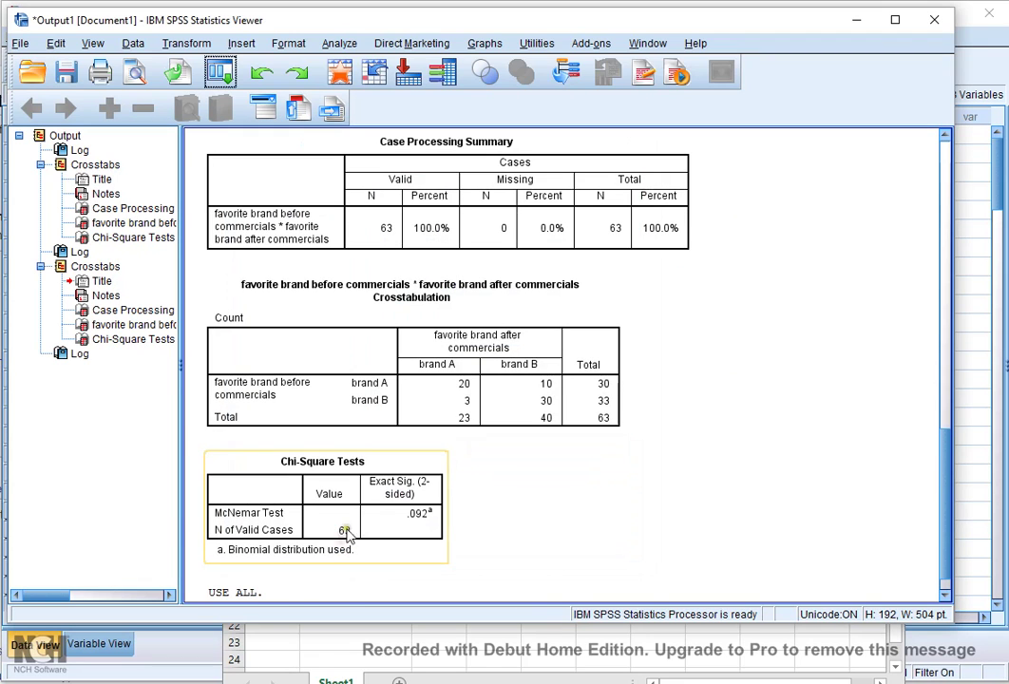
# Rerun the recalled Crosstabs on the new filter, giving McNemar p = .063 for brands A and C.
pyautogui.click(220, 72)
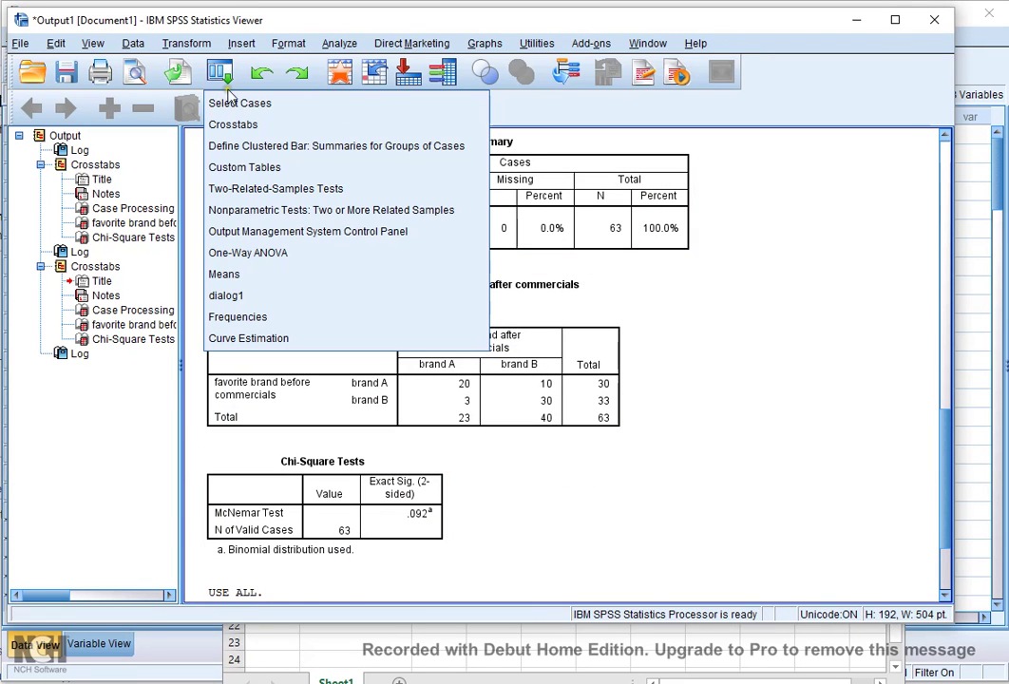
pyautogui.click(226, 125)
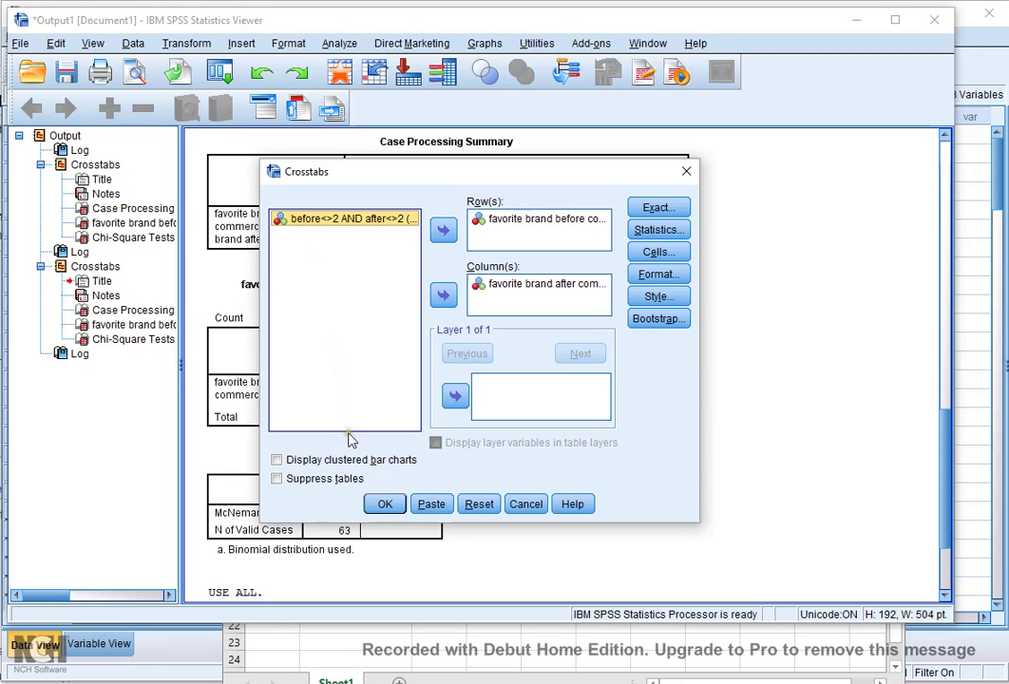
pyautogui.click(385, 504)
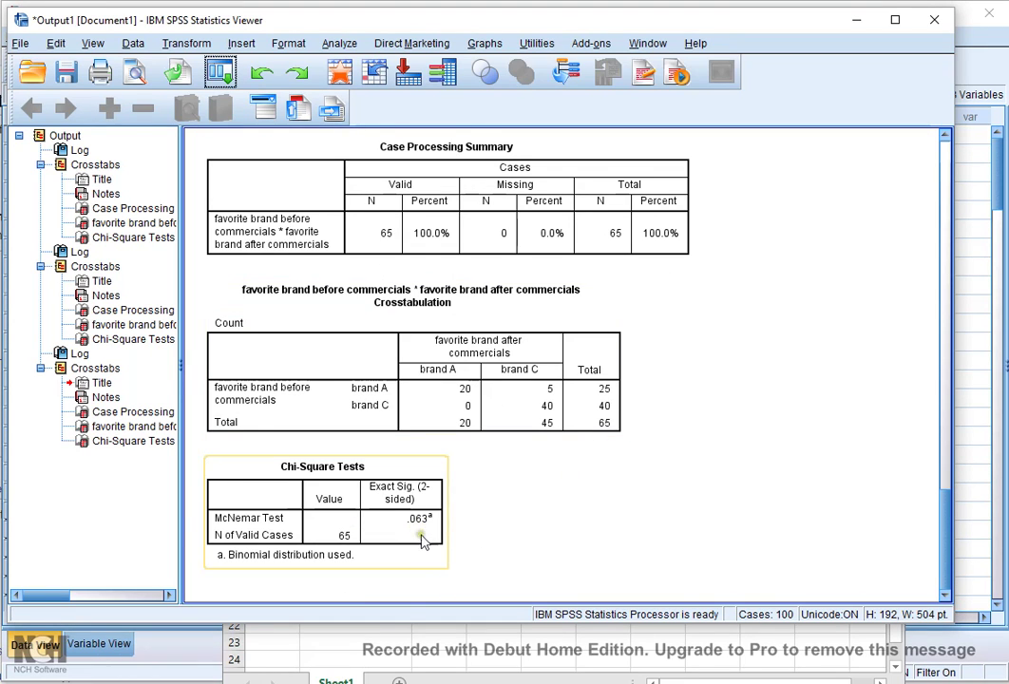
# Record 0,063 in Excel cell C3 and return to the SPSS output.
pyautogui.click(397, 646)
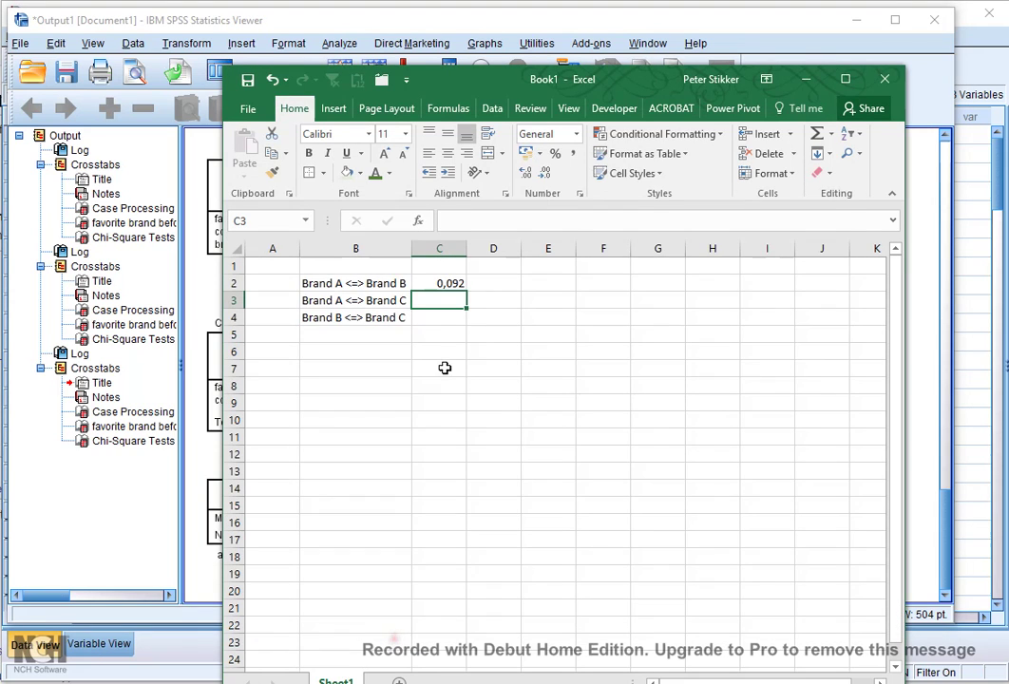
pyautogui.write(',063')
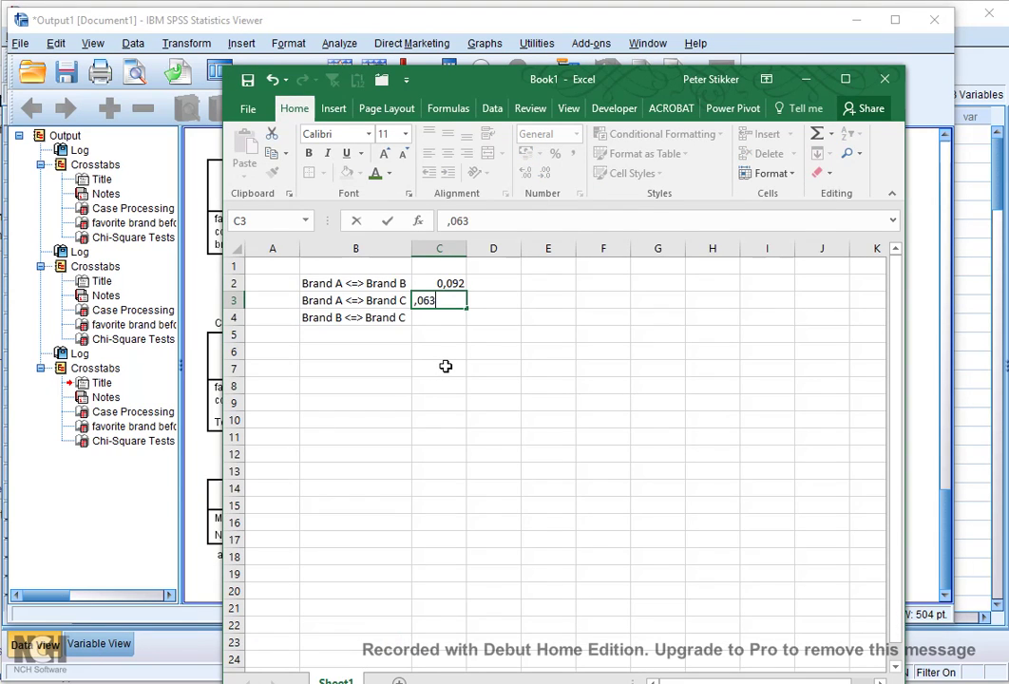
pyautogui.press('Return')
pyautogui.click(297, 20)
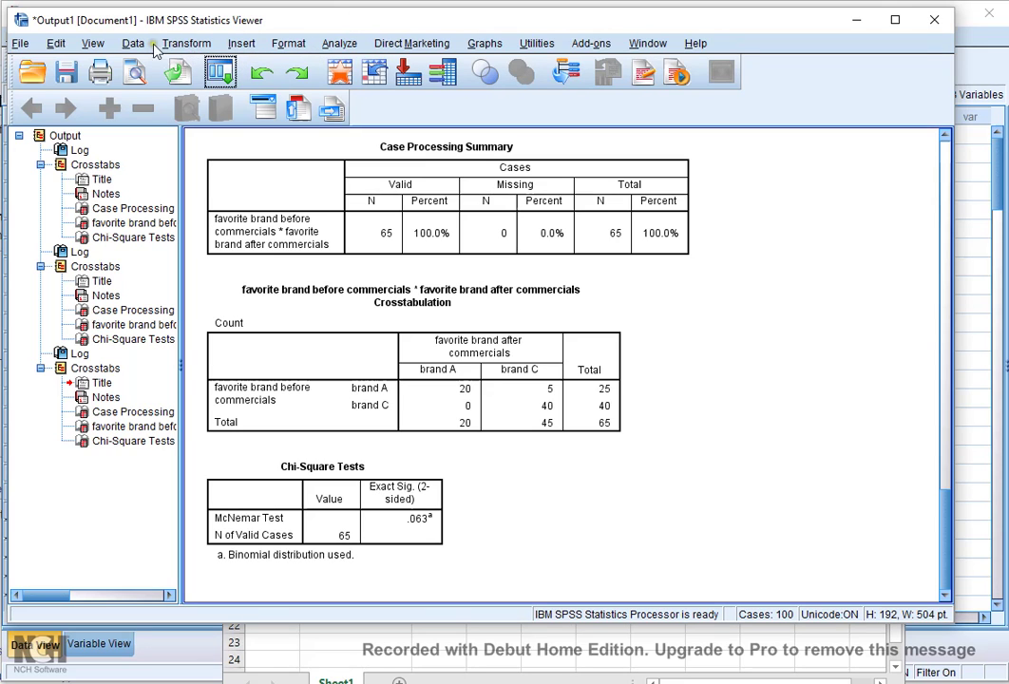
# Recall Select Cases, change both 2s to 1 for before<>1 AND after<>1, and apply.
pyautogui.click(219, 73)
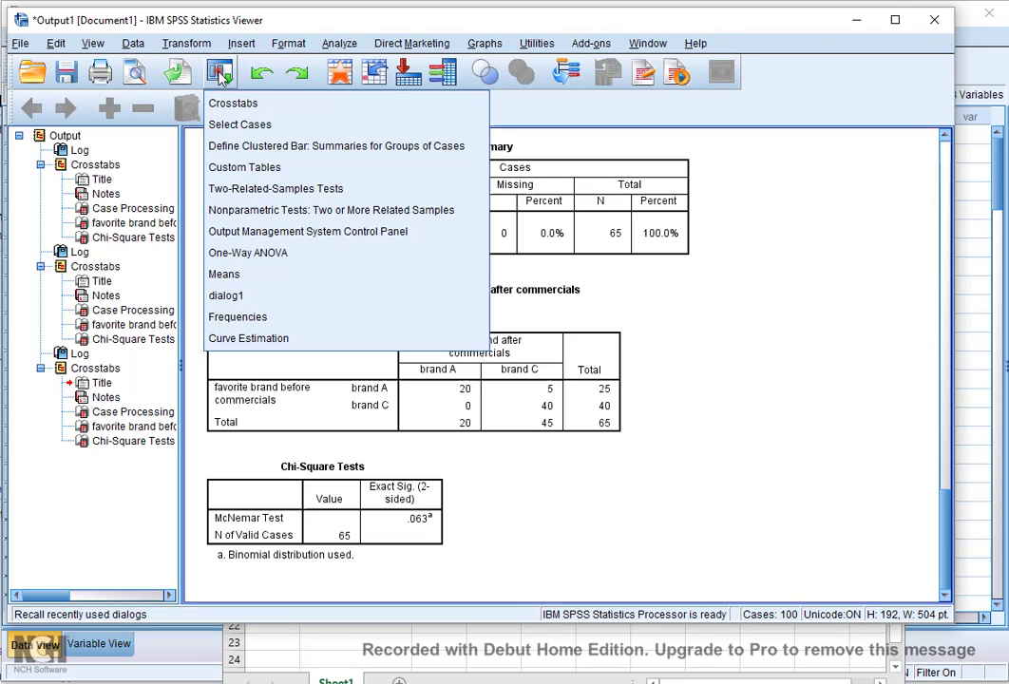
pyautogui.click(238, 127)
pyautogui.click(408, 228)
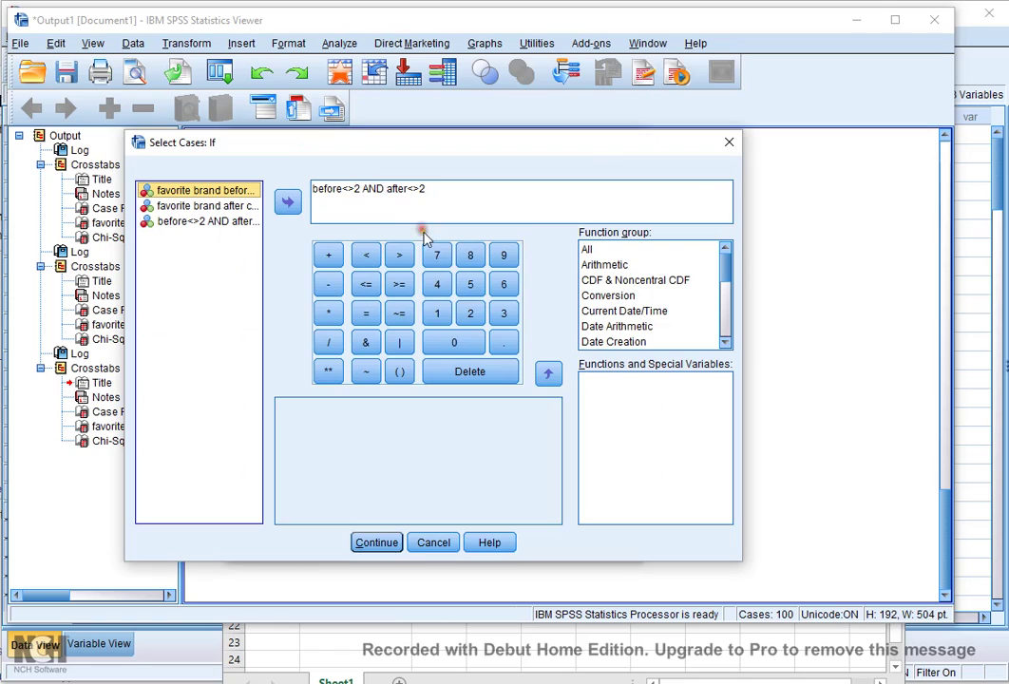
pyautogui.click(354, 188)
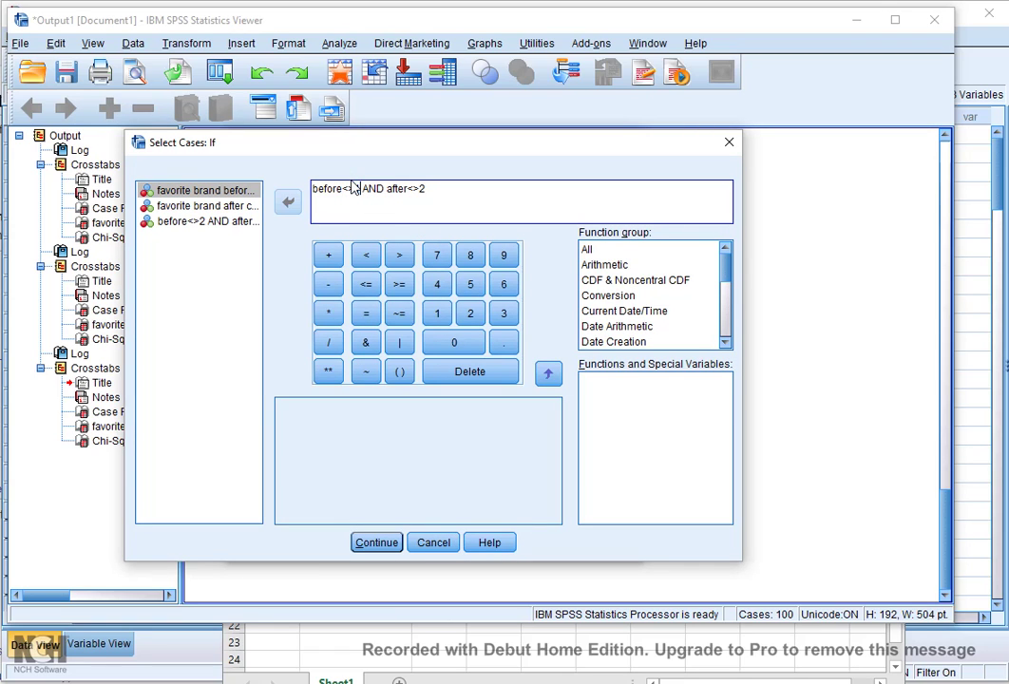
pyautogui.press('BackSpace')
pyautogui.write('1')
pyautogui.doubleClick(427, 191)
pyautogui.write('1')
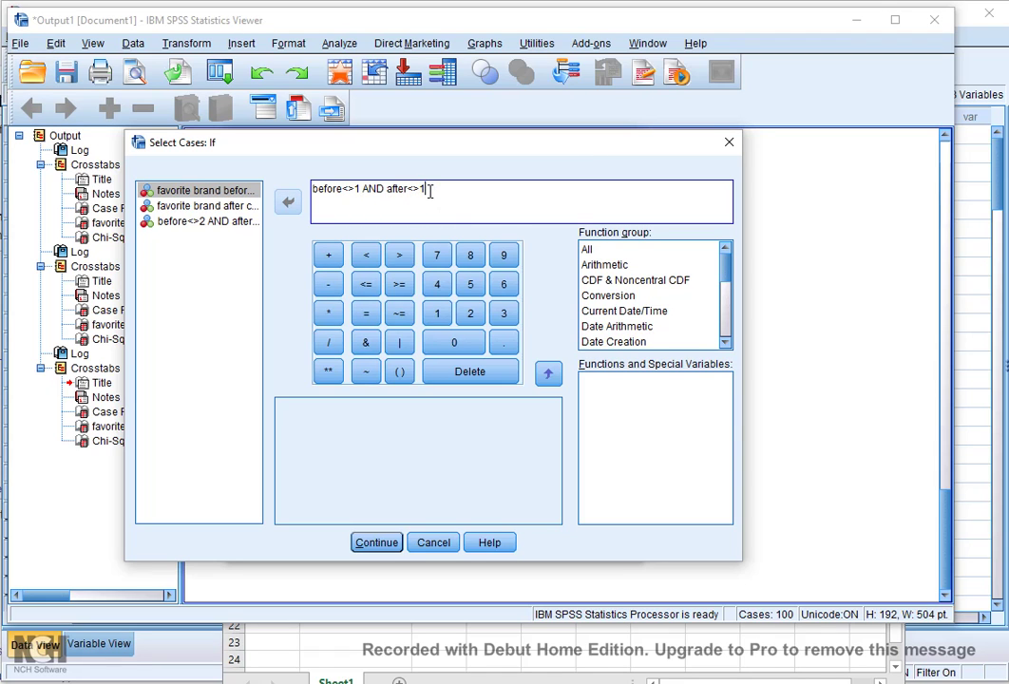
pyautogui.click(376, 542)
pyautogui.click(339, 541)
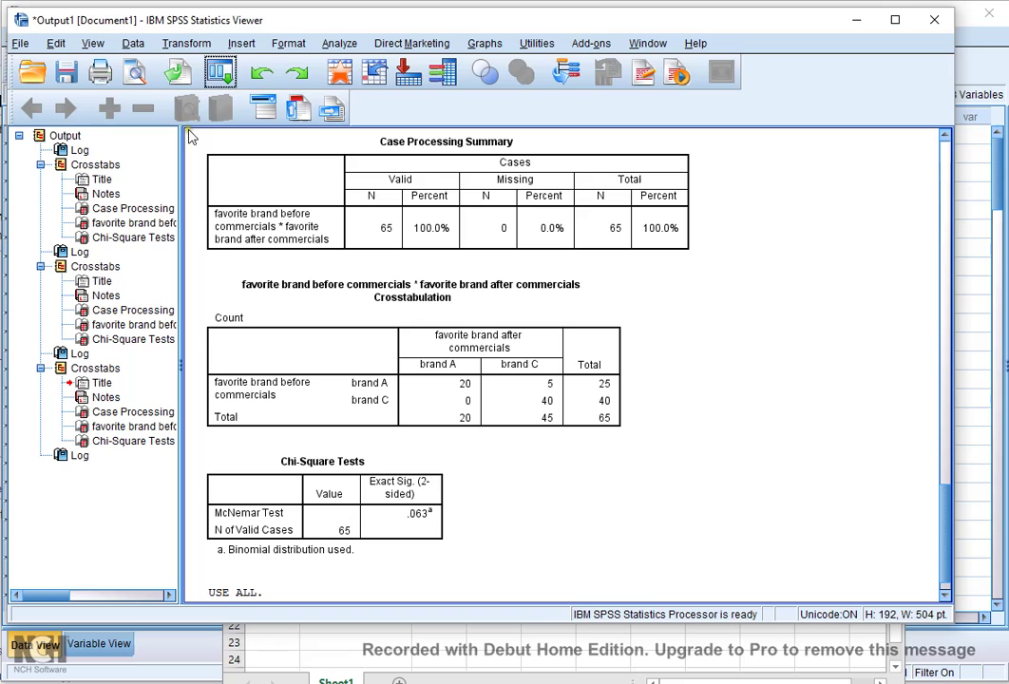
# Rerun the recalled Crosstabs for brands B and C, giving McNemar p = .041.
pyautogui.click(219, 74)
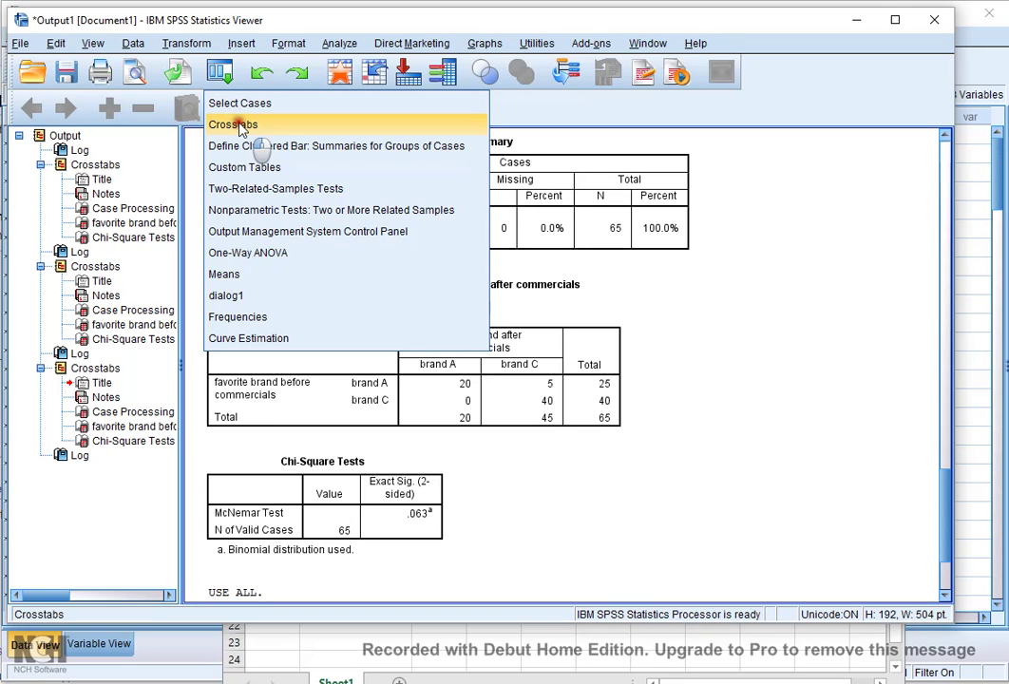
pyautogui.click(242, 129)
pyautogui.click(385, 504)
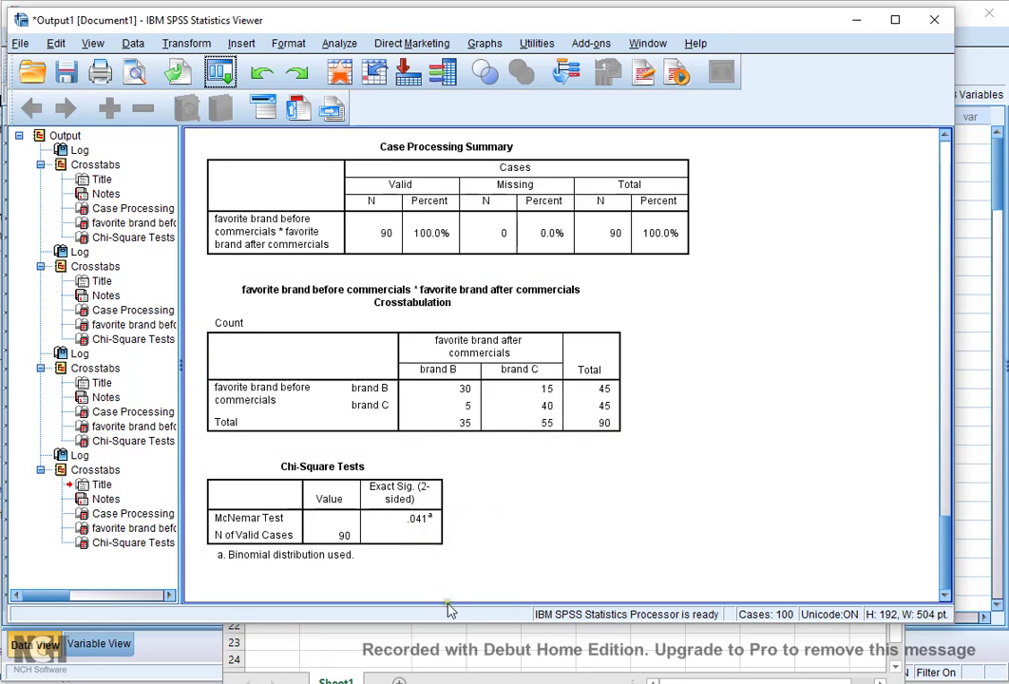
# Record 0,041 in Excel cell C4 for Brand B <=> Brand C.
pyautogui.click(482, 641)
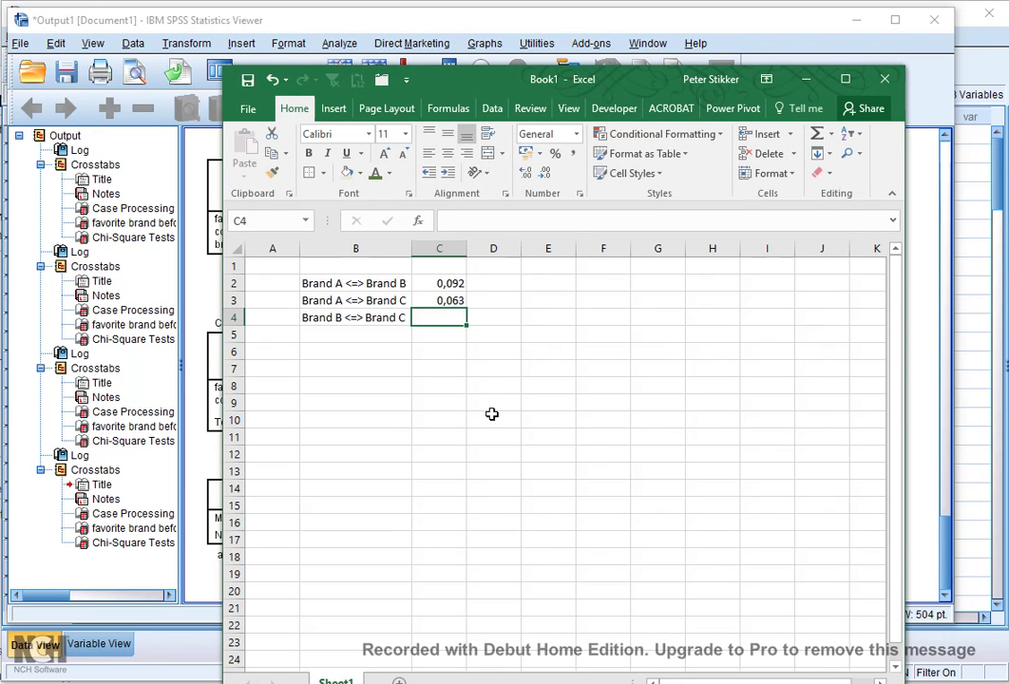
pyautogui.write(',041')
pyautogui.press('Return')
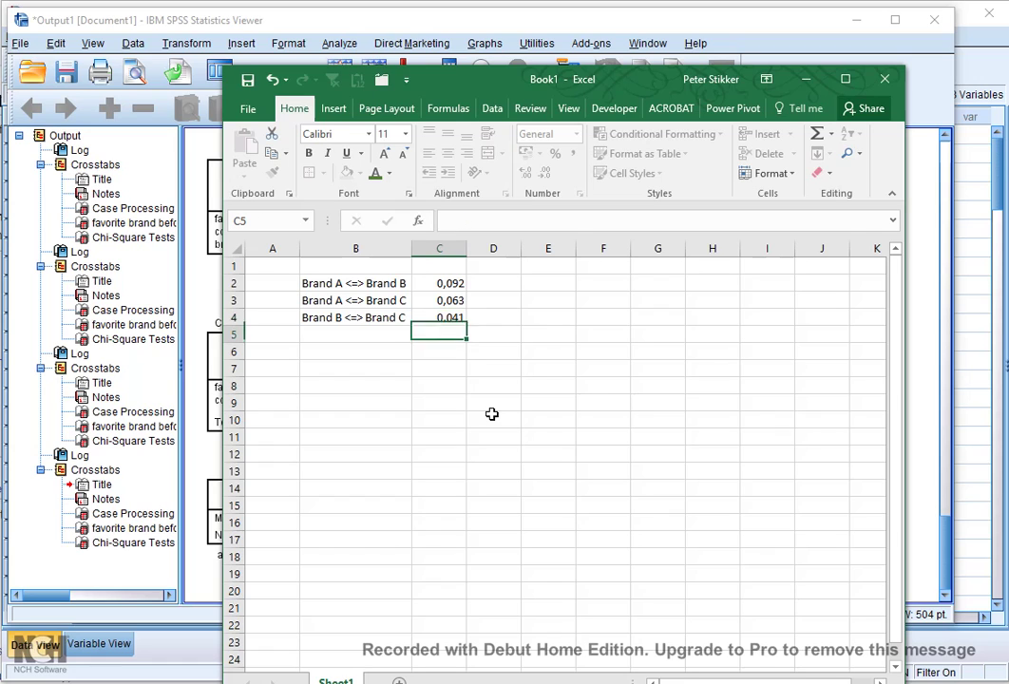
# Add the heading 'sign' in cell C1 above the p-values.
pyautogui.click(438, 267)
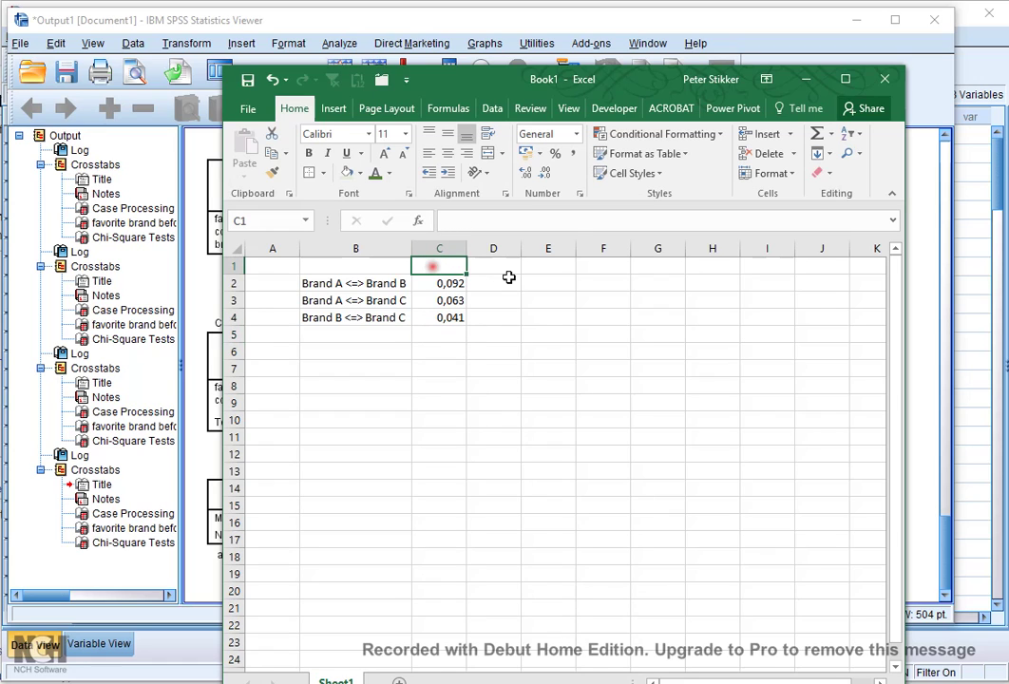
pyautogui.write('sign')
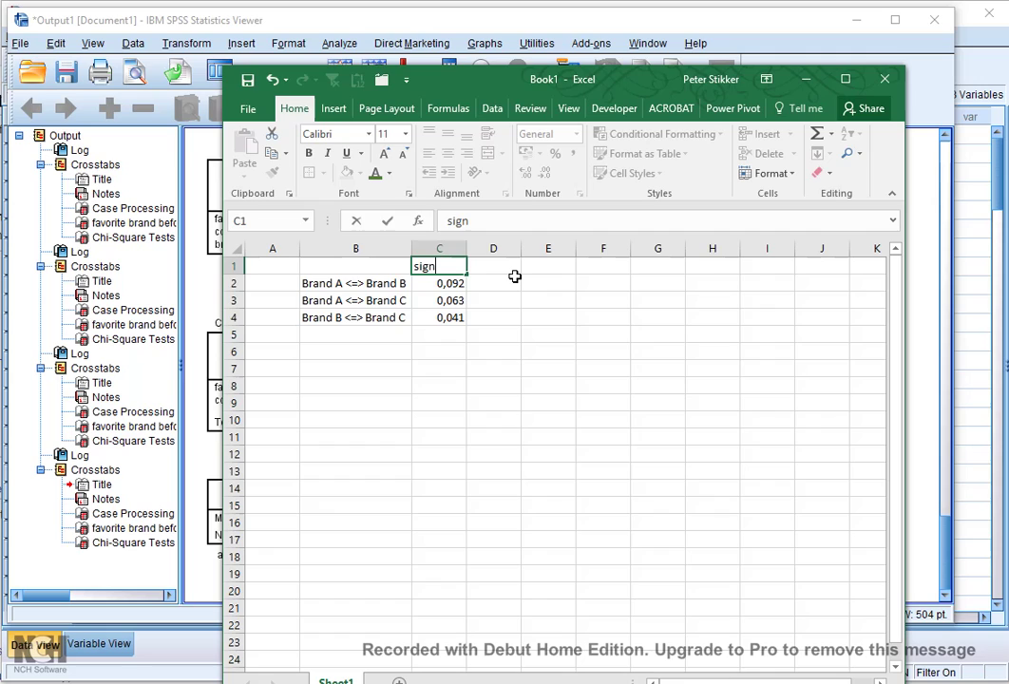
pyautogui.press('Return')
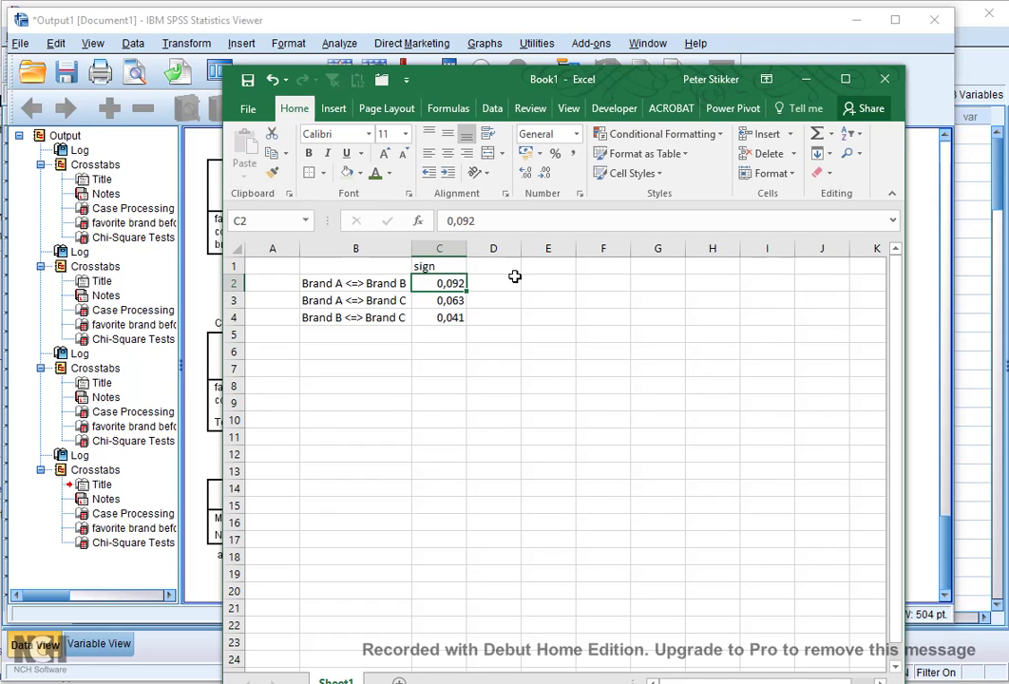
pyautogui.press('Down')
pyautogui.press('Down')
pyautogui.press('Down')
pyautogui.press('Down')
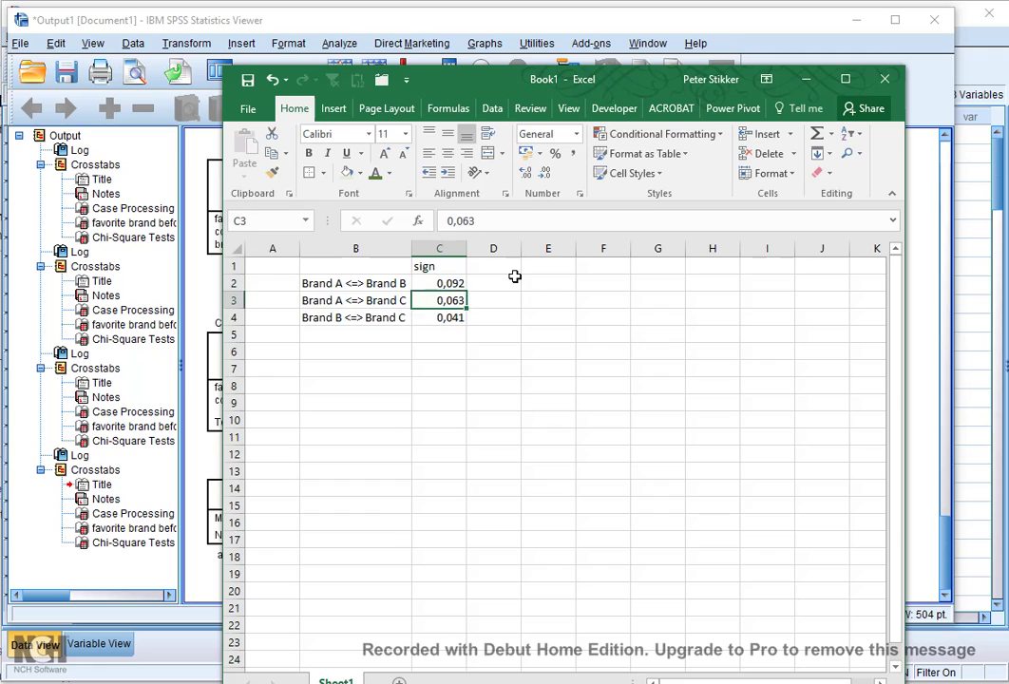
pyautogui.press('Left')
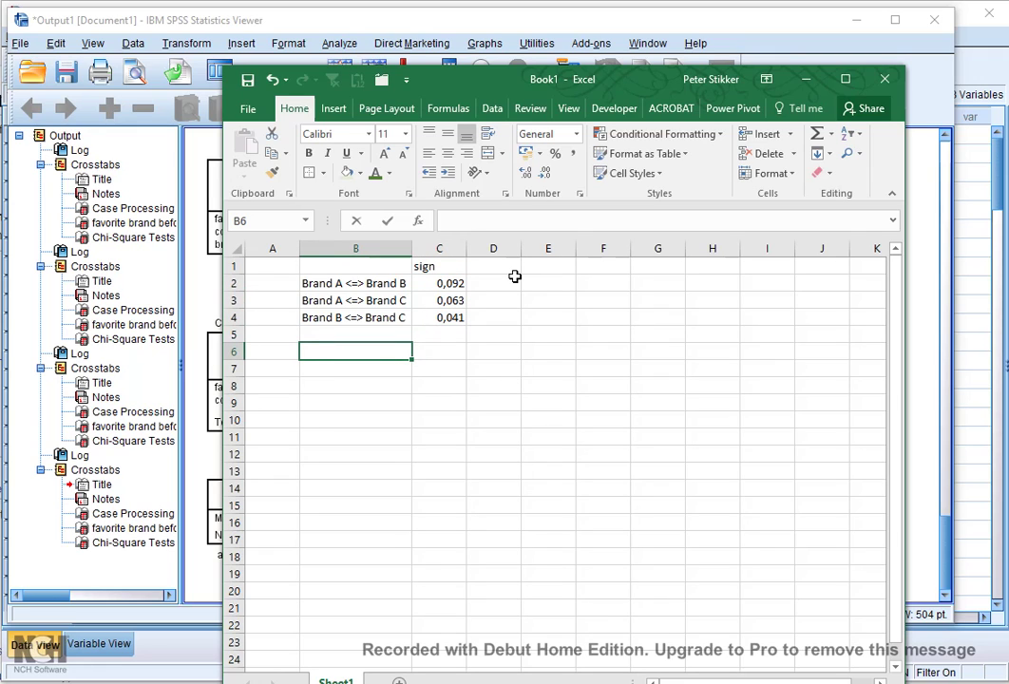
# Fill row 6 with Bonferroni, 3 and tests in cells B6 to D6.
pyautogui.write('Bonferro')
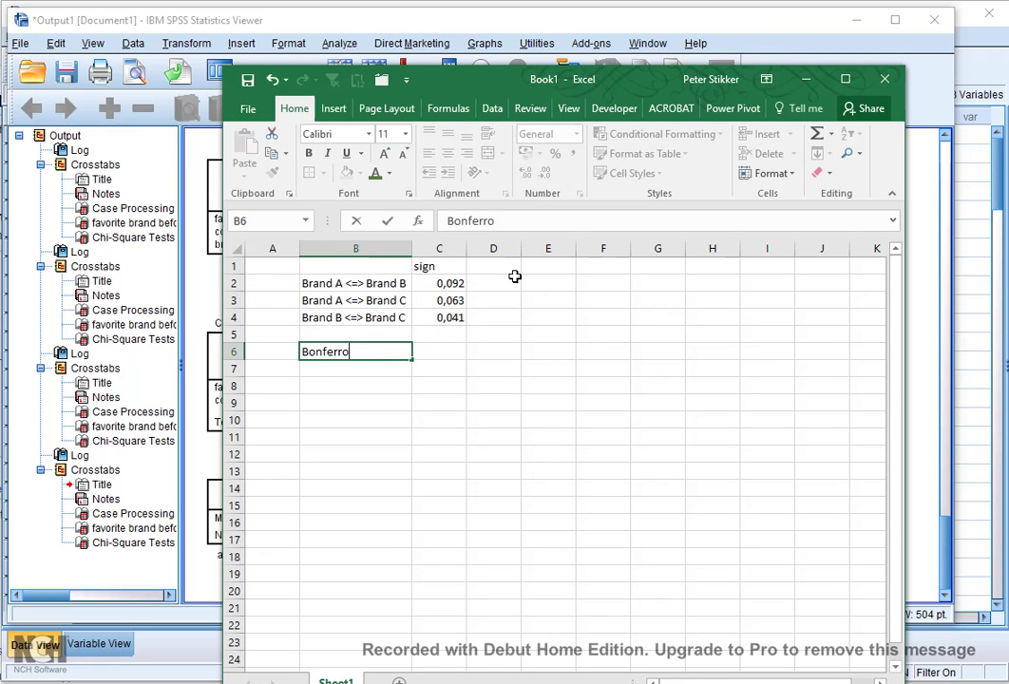
pyautogui.write('ni')
pyautogui.press('Tab')
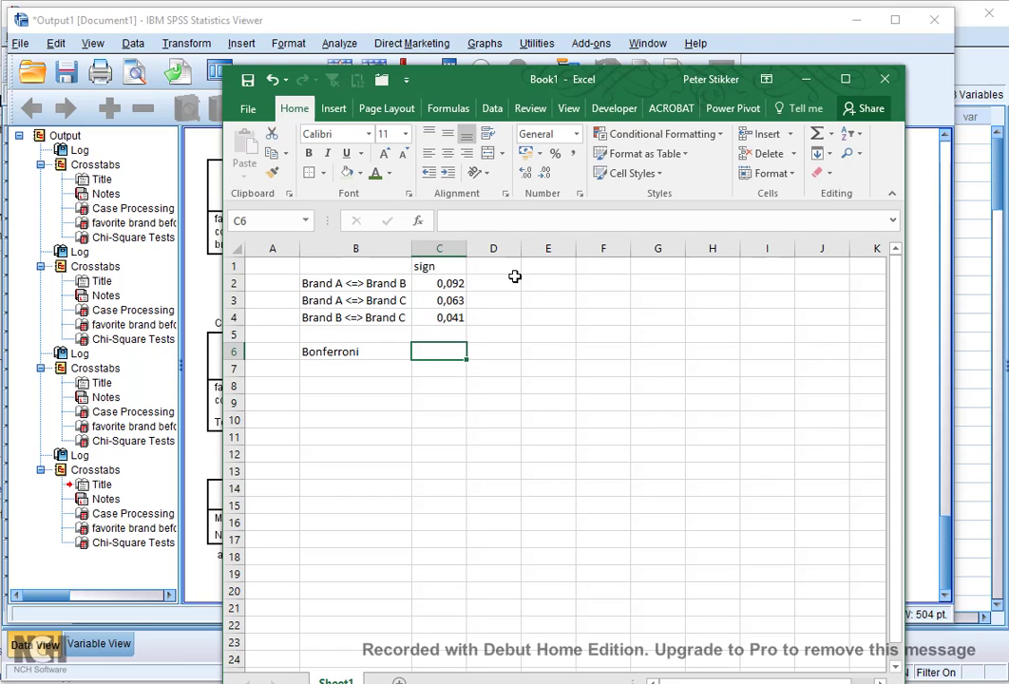
pyautogui.write('3')
pyautogui.press('Tab')
pyautogui.write('t')
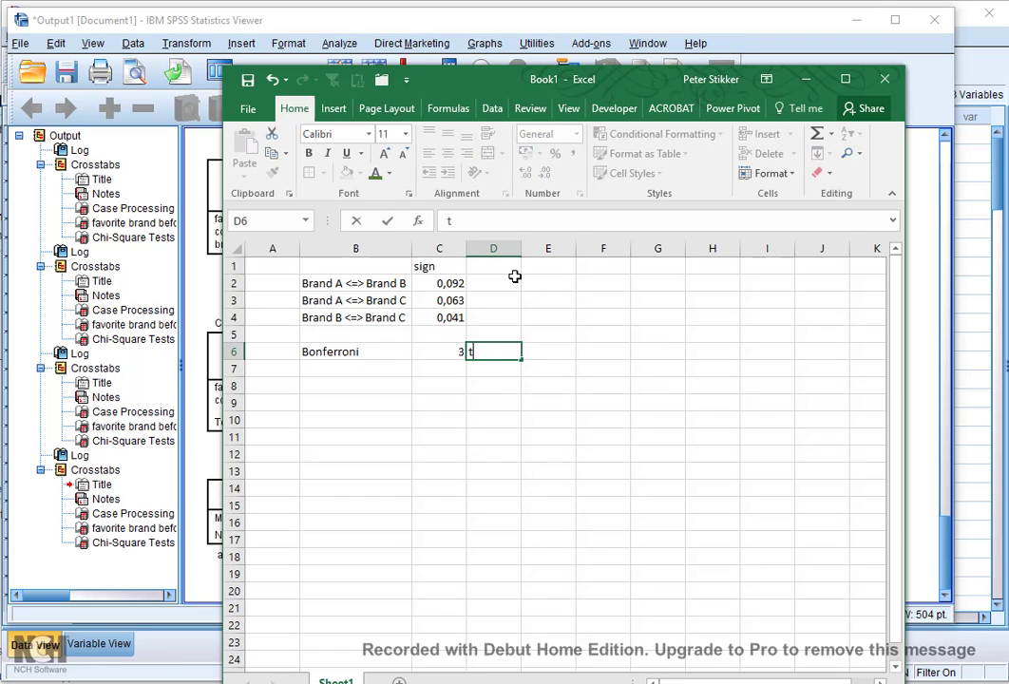
pyautogui.write('ests')
pyautogui.press('Return')
pyautogui.press('Up')
pyautogui.press('Up')
pyautogui.press('Up')
pyautogui.press('Up')
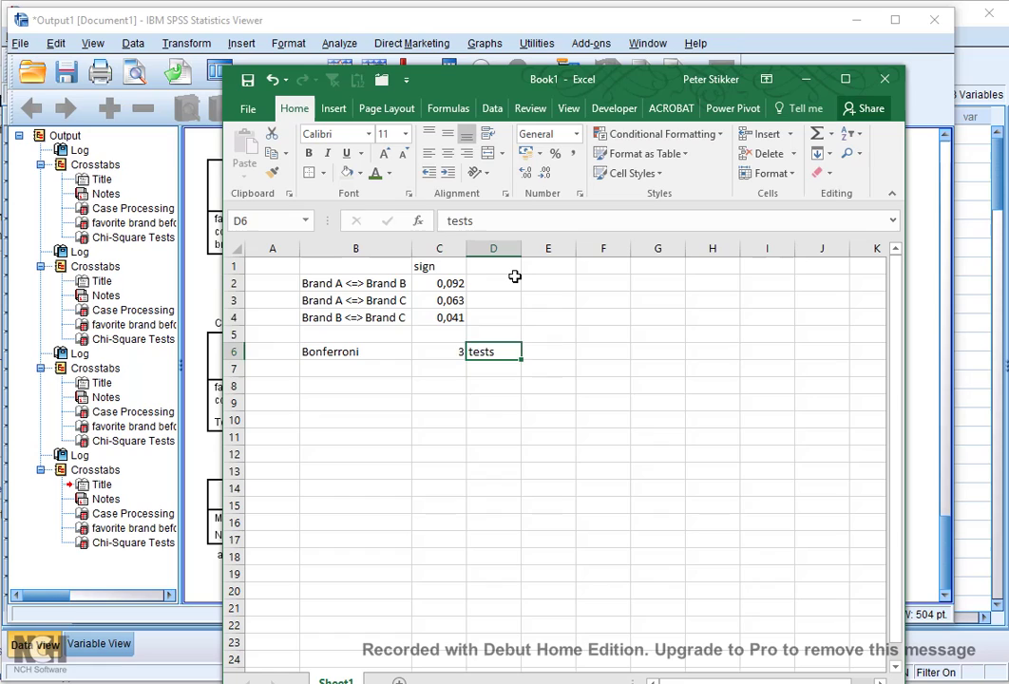
pyautogui.press('Up')
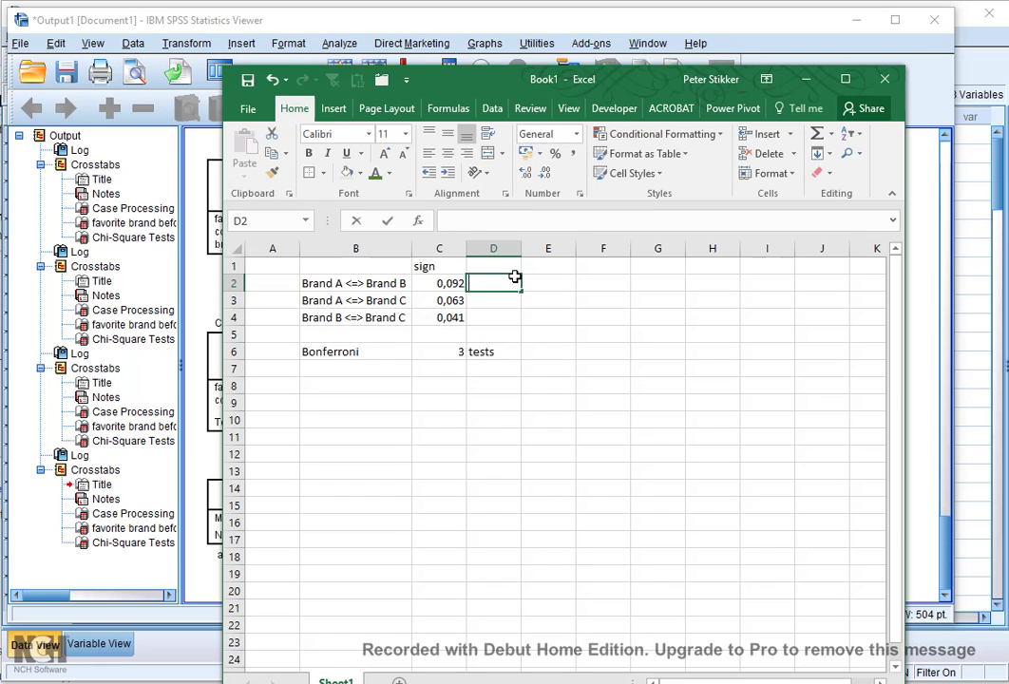
# Enter the formula =C2*$C$6 in D2 for the Bonferroni-adjusted p-value.
pyautogui.write('=')
pyautogui.press('Left')
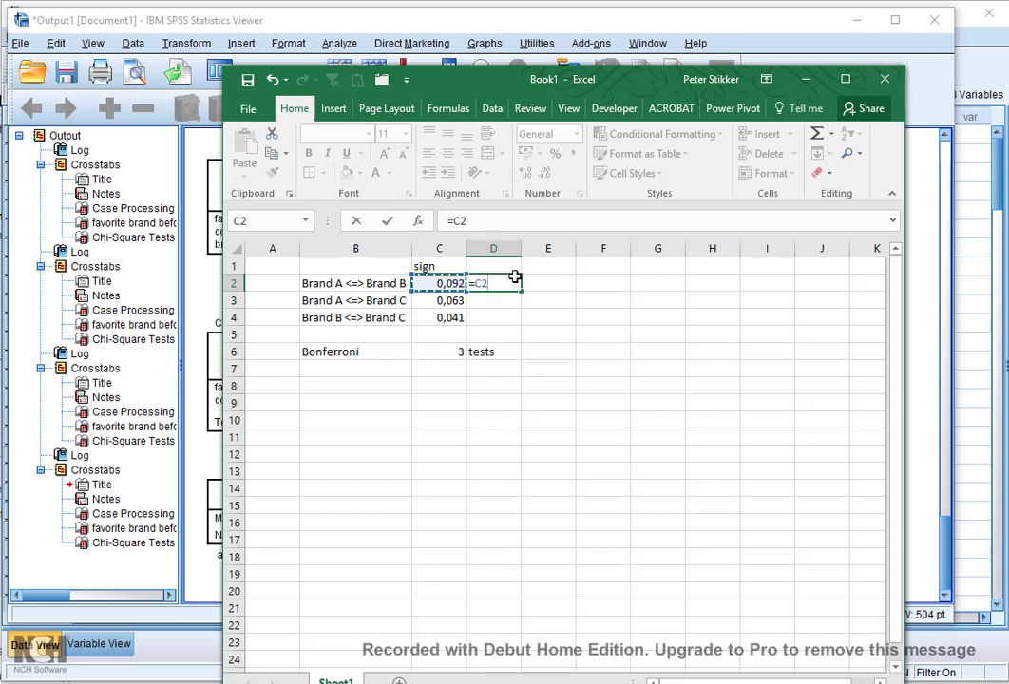
pyautogui.write('*')
pyautogui.click(433, 351)
pyautogui.press('F4')
pyautogui.press('Return')
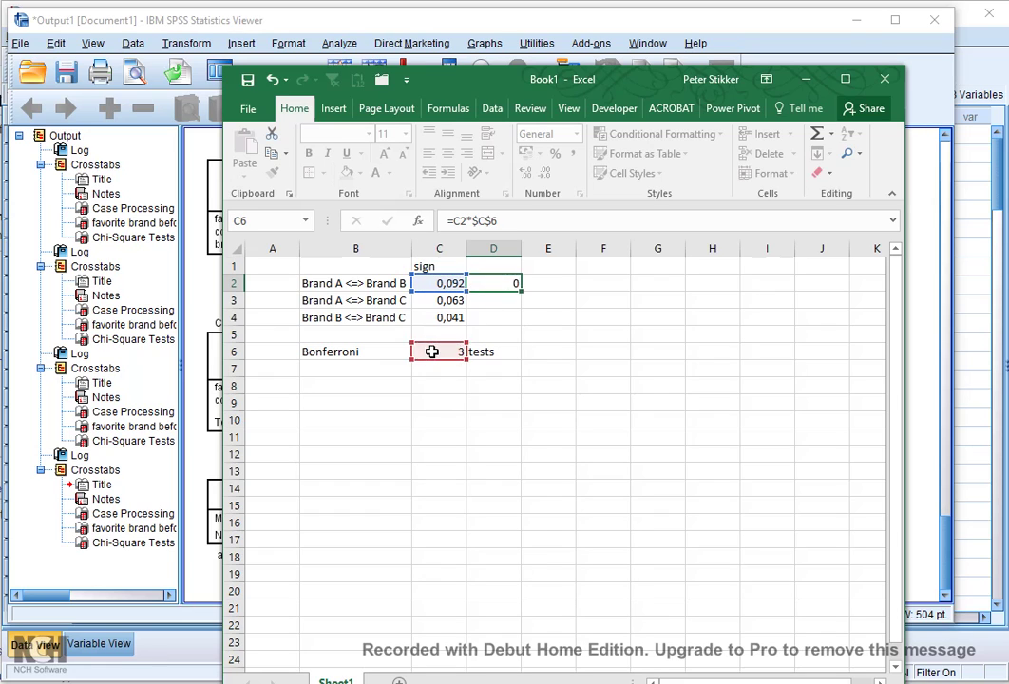
# Copy the D2 formula into D3 and D4, giving 0,189 and 0,123.
pyautogui.press('Up')
pyautogui.hotkey('ctrl', 'c')
pyautogui.press('Down')
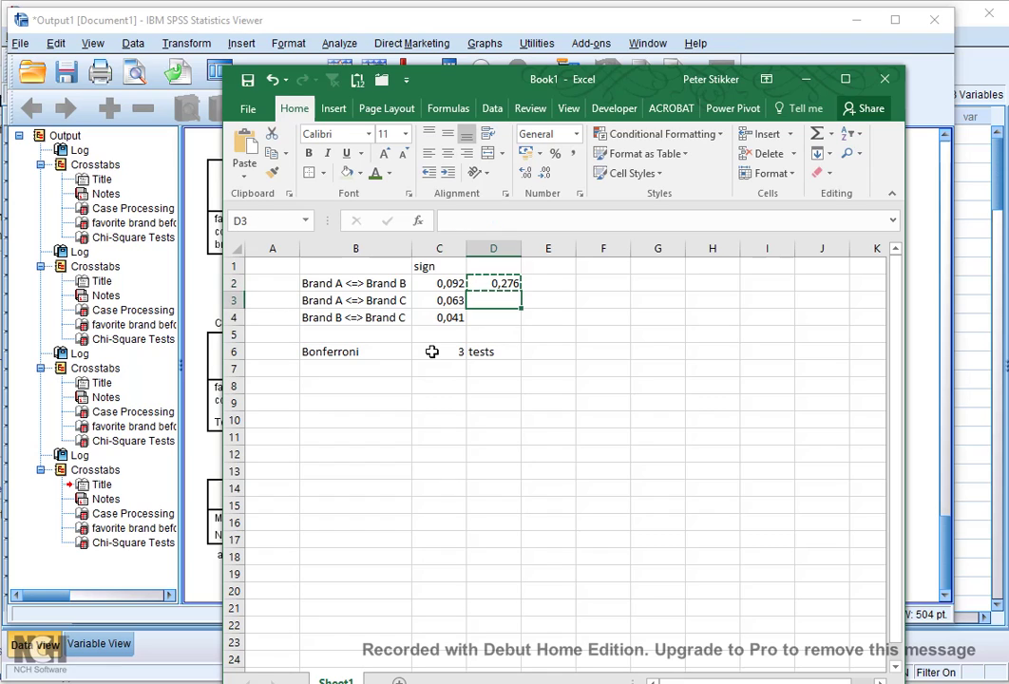
pyautogui.hotkey('ctrl', 'v')
pyautogui.press('Down')
pyautogui.hotkey('ctrl', 'v')
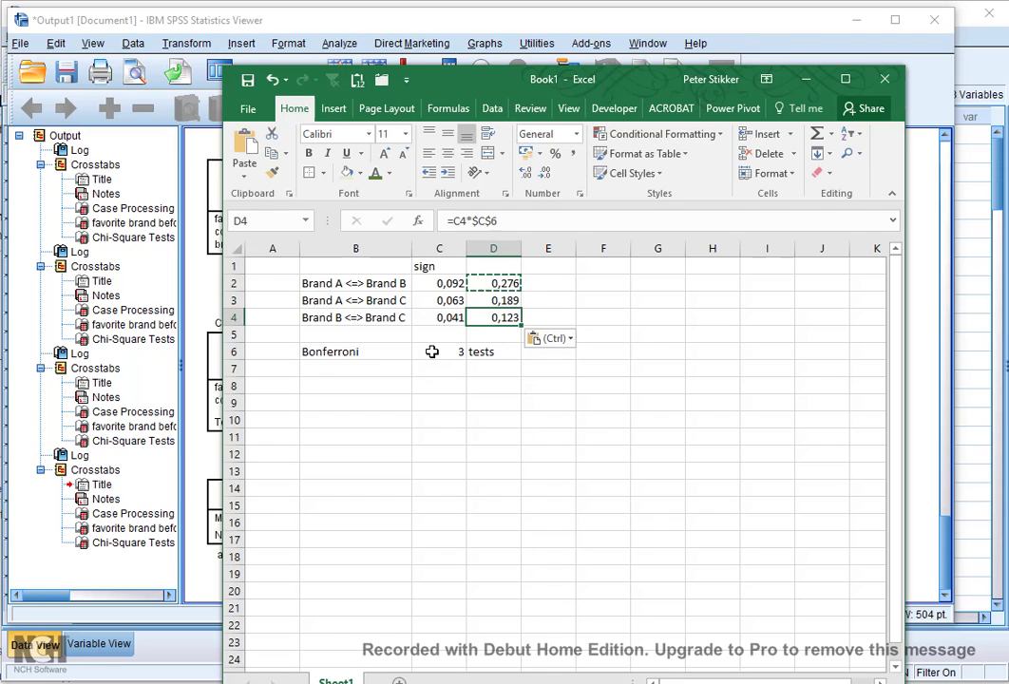
pyautogui.press('Up')
pyautogui.press('Up')
pyautogui.press('Up')
# Head column D 'adj sig.' and verify D2:D4, confirming D4's formula references C4's p-value.
pyautogui.write('ad')
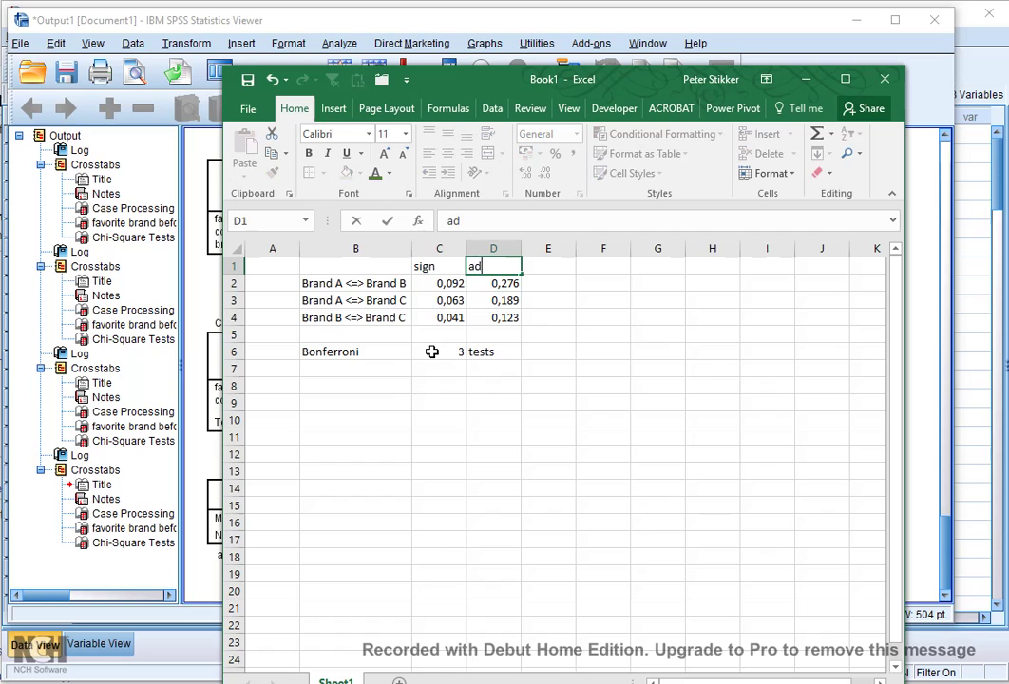
pyautogui.write('j sig.')
pyautogui.press('Return')
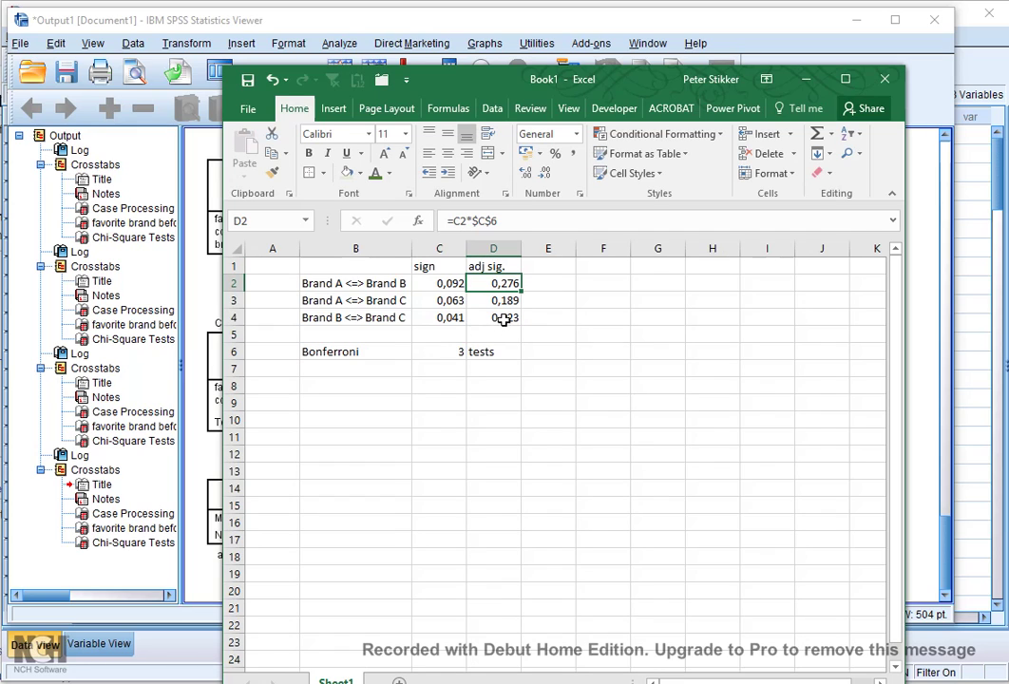
pyautogui.moveTo(490, 283); pyautogui.dragTo(495, 320)
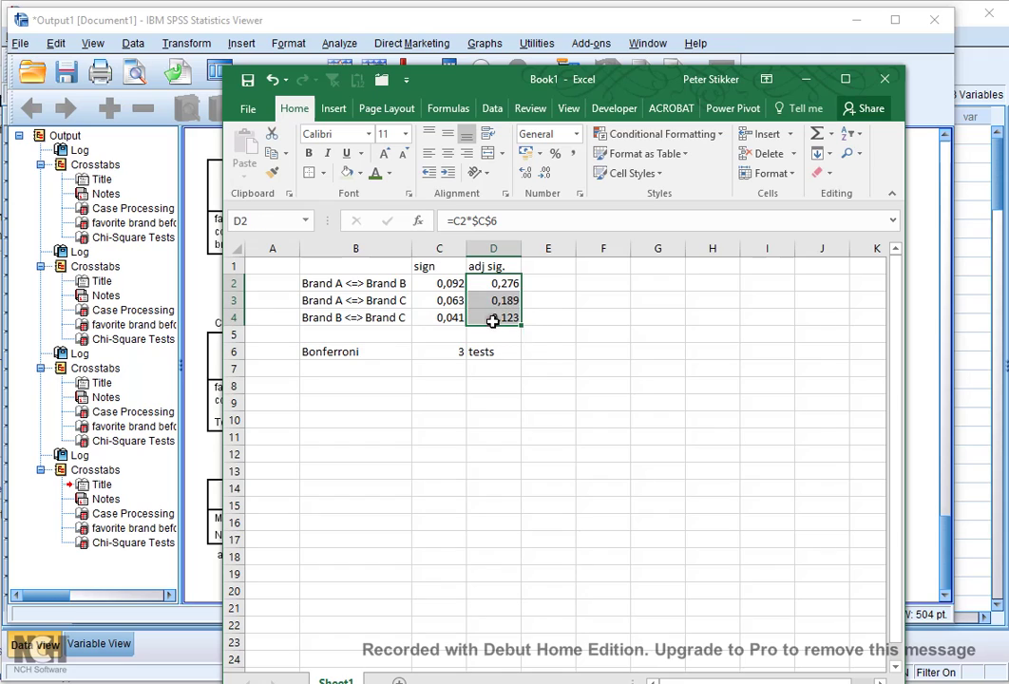
pyautogui.click(497, 319)
pyautogui.click(447, 317)
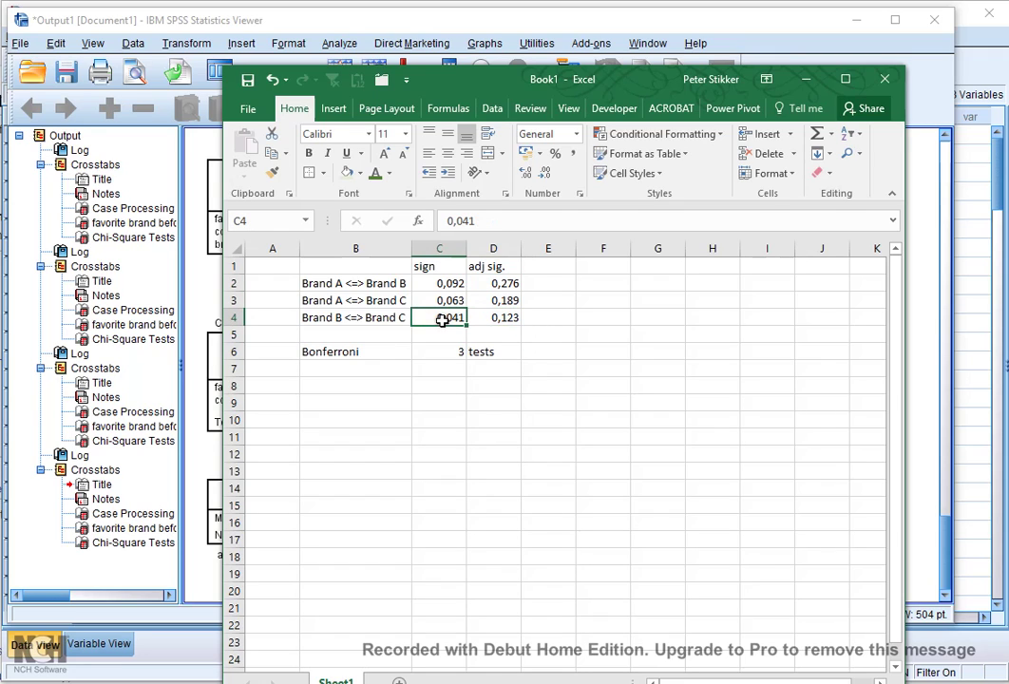
pyautogui.click(496, 317)
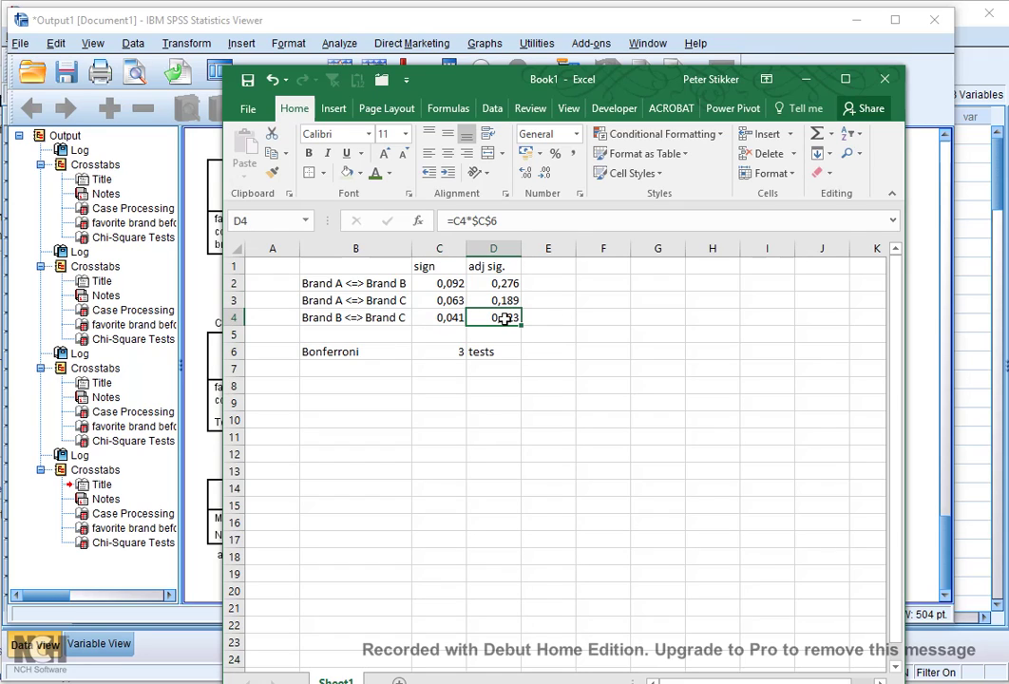